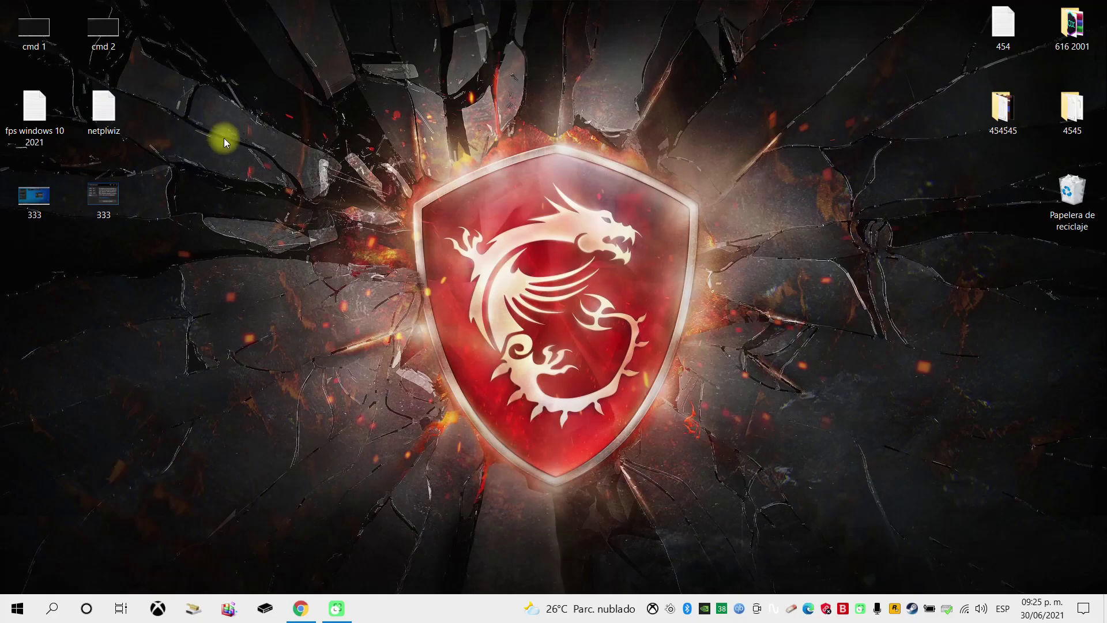
Step: Review the notes fps windows 10 2021 and netplwiz, and the 333 image of the Rendimiento widget, closing each one
{"action": "double_click", "coordinate": [49, 126]}
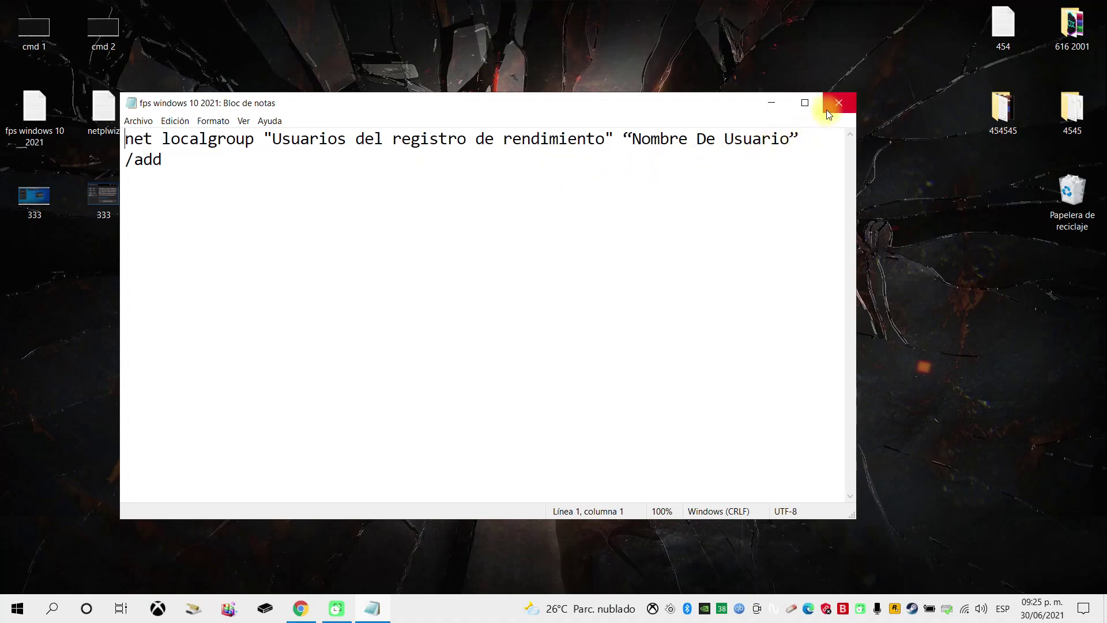
{"action": "left_click", "coordinate": [839, 102]}
{"action": "double_click", "coordinate": [101, 108]}
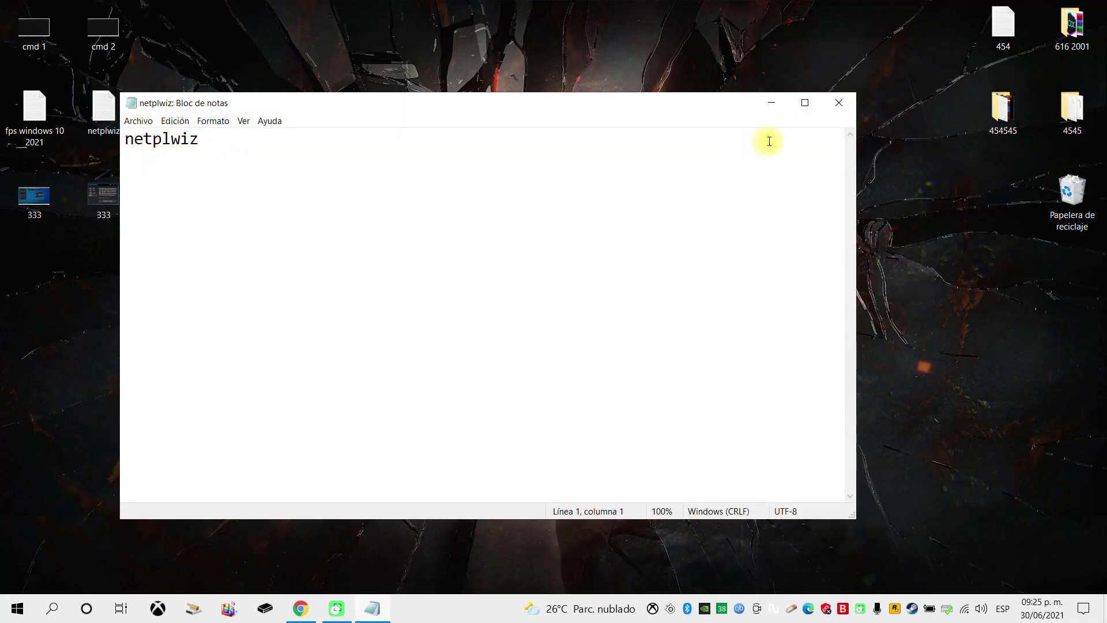
{"action": "left_click", "coordinate": [837, 104]}
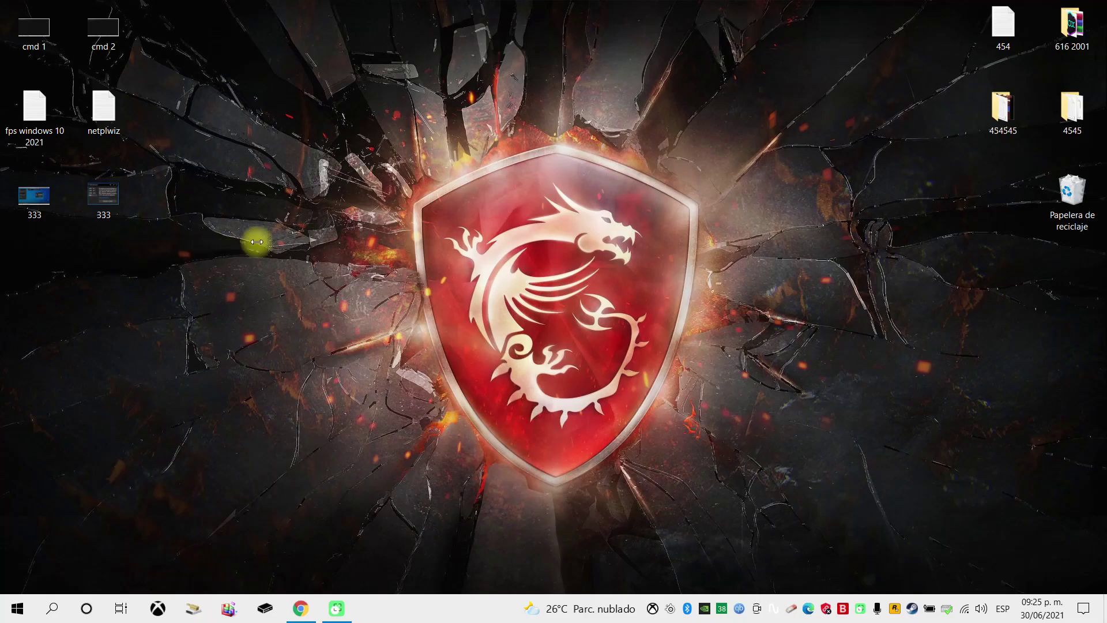
{"action": "double_click", "coordinate": [84, 191]}
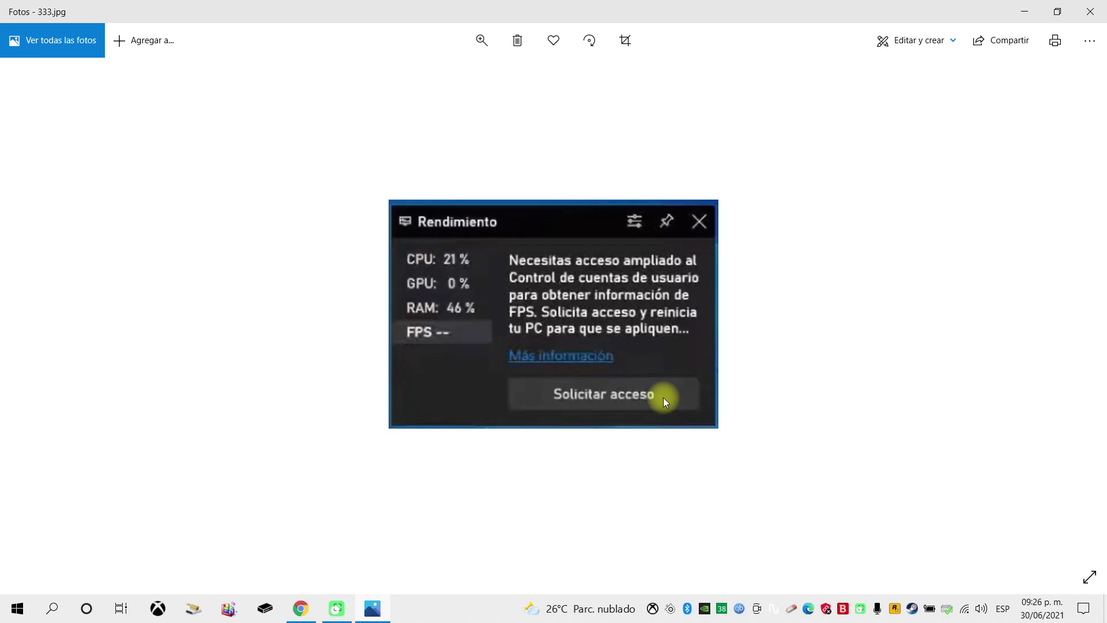
{"action": "left_click", "coordinate": [1090, 11]}
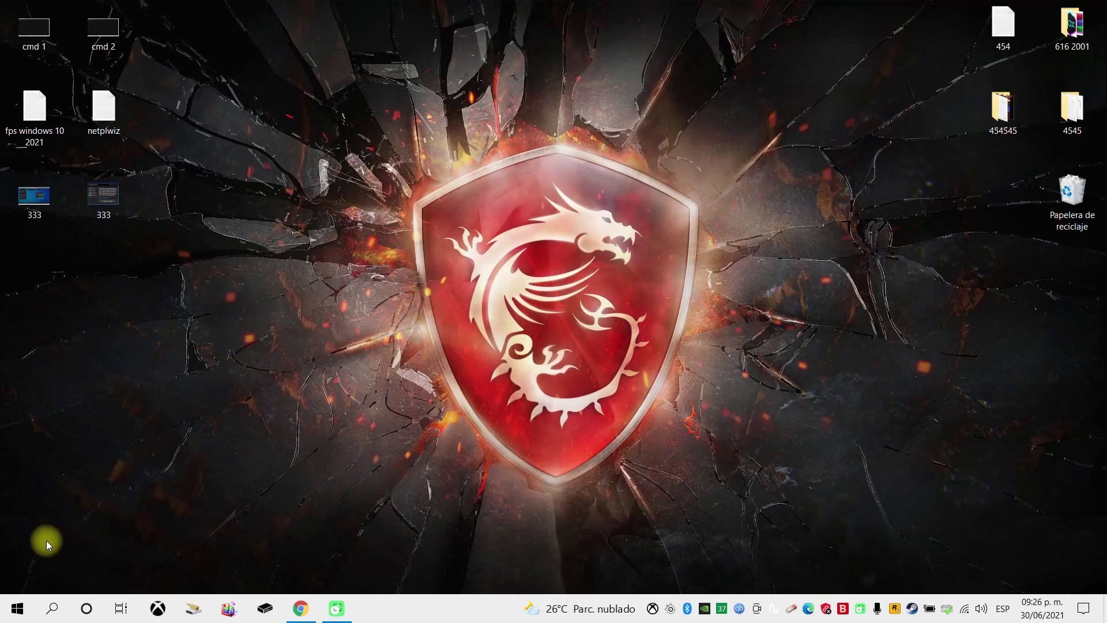
Step: Open an administrator Command Prompt and close it again with the exit command
{"action": "right_click", "coordinate": [16, 609]}
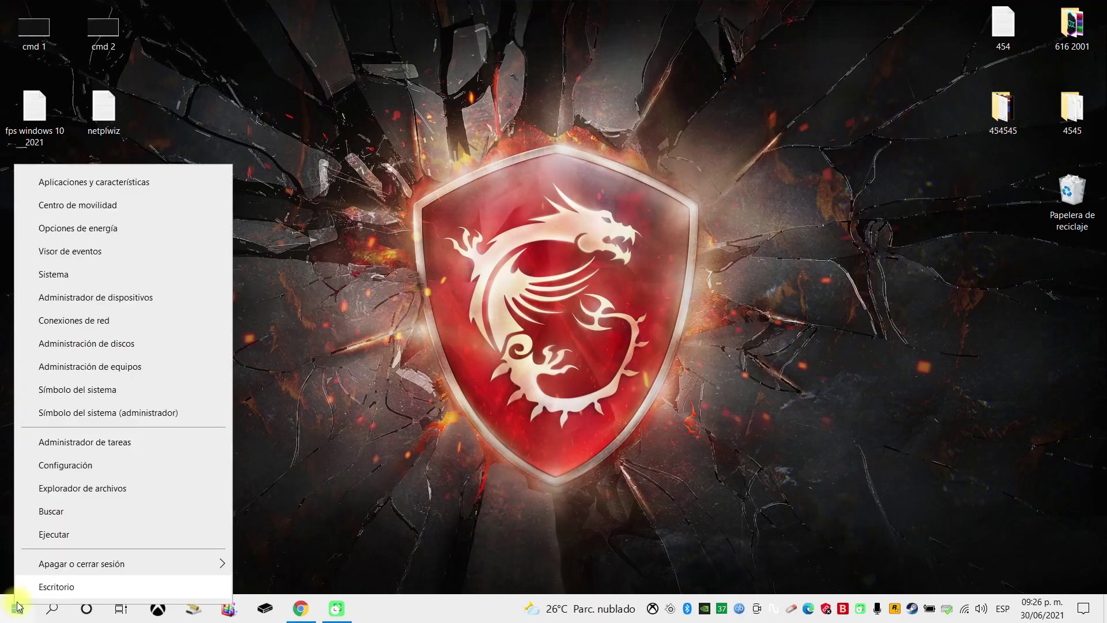
{"action": "left_click", "coordinate": [117, 412]}
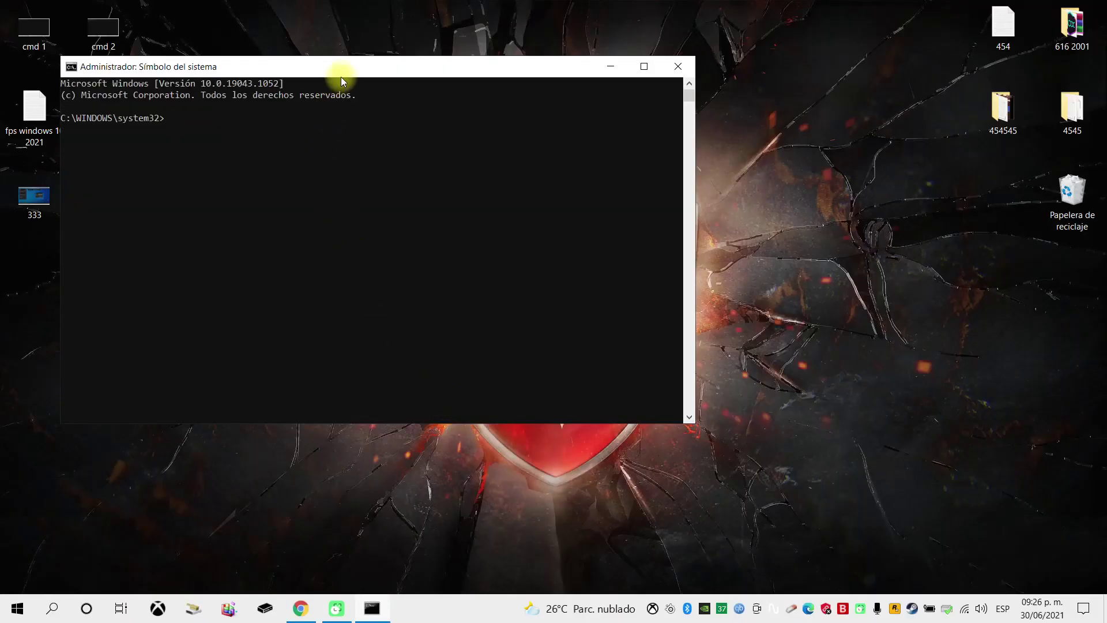
{"action": "left_click_drag", "start_coordinate": [340, 77], "coordinate": [484, 96]}
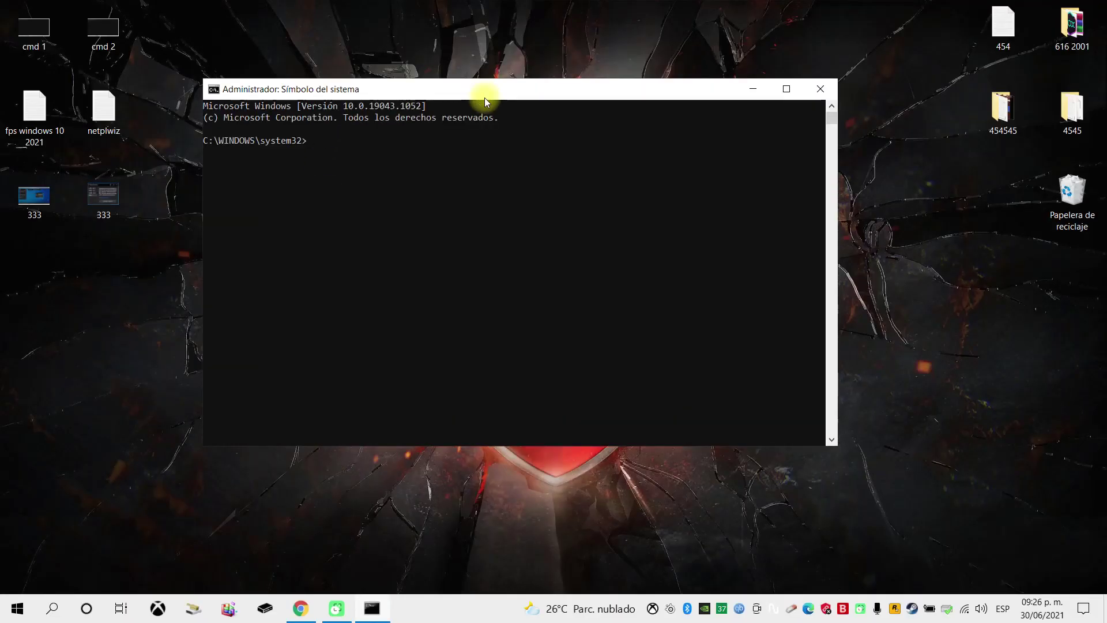
{"action": "type", "text": "exit"}
{"action": "key", "text": "Return"}
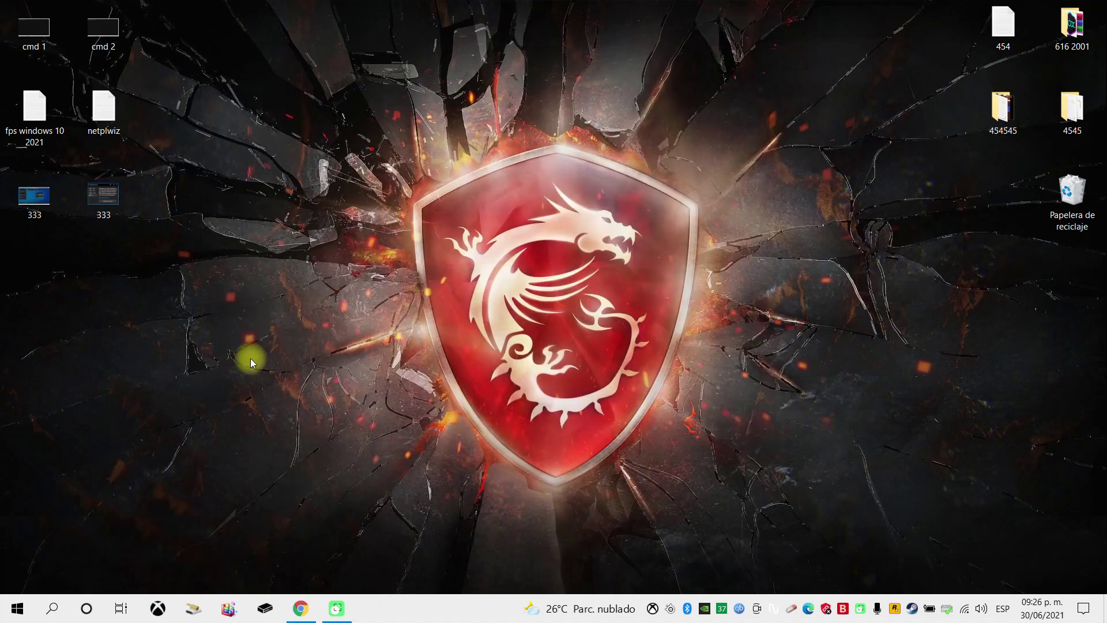
Step: Search Windows for cmd, run Símbolo del sistema as administrator, and place its window near the middle of the desktop
{"action": "left_click", "coordinate": [53, 608]}
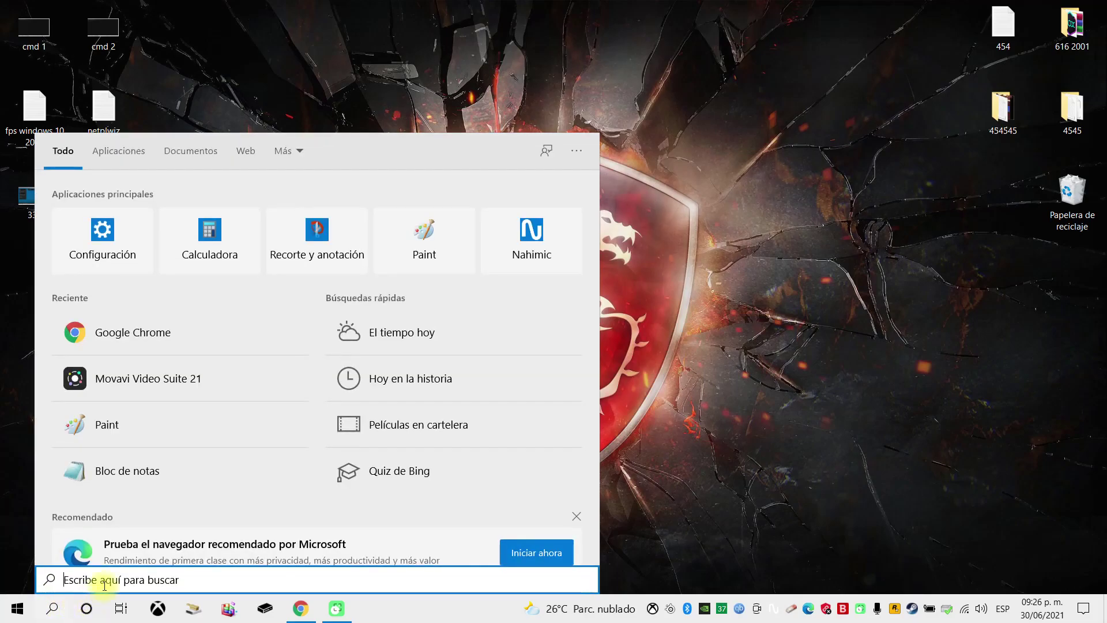
{"action": "type", "text": "cmd"}
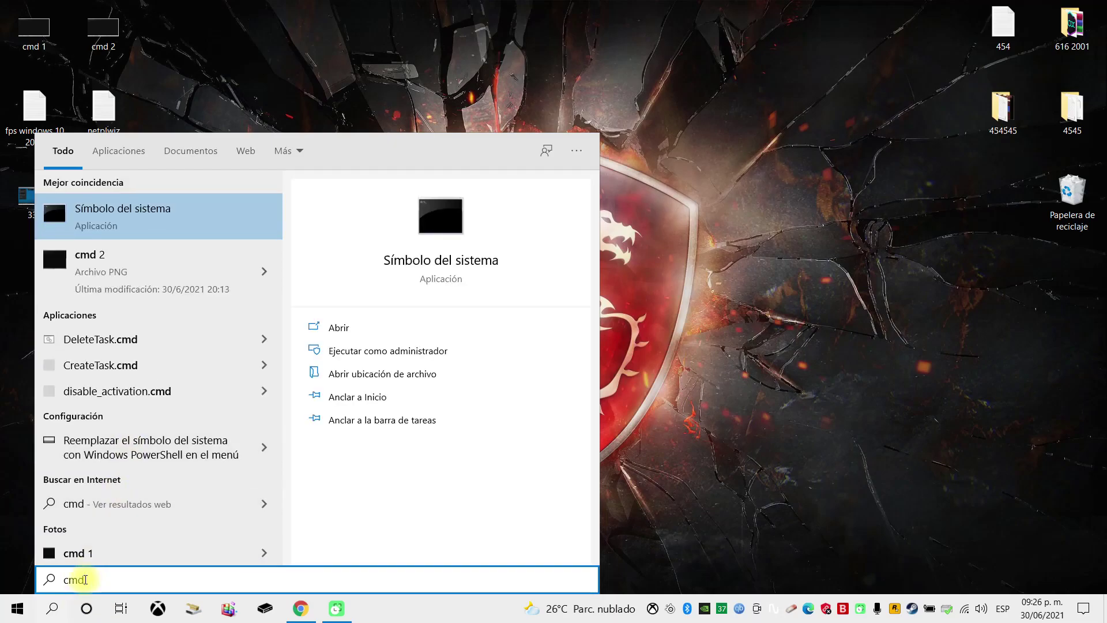
{"action": "right_click", "coordinate": [136, 219]}
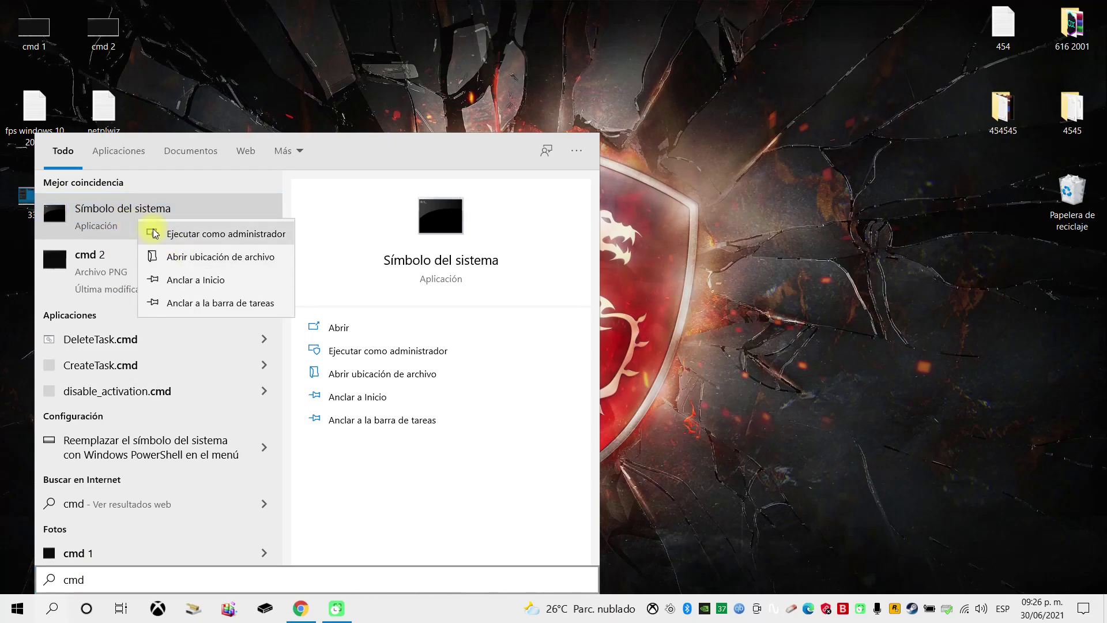
{"action": "left_click", "coordinate": [200, 233]}
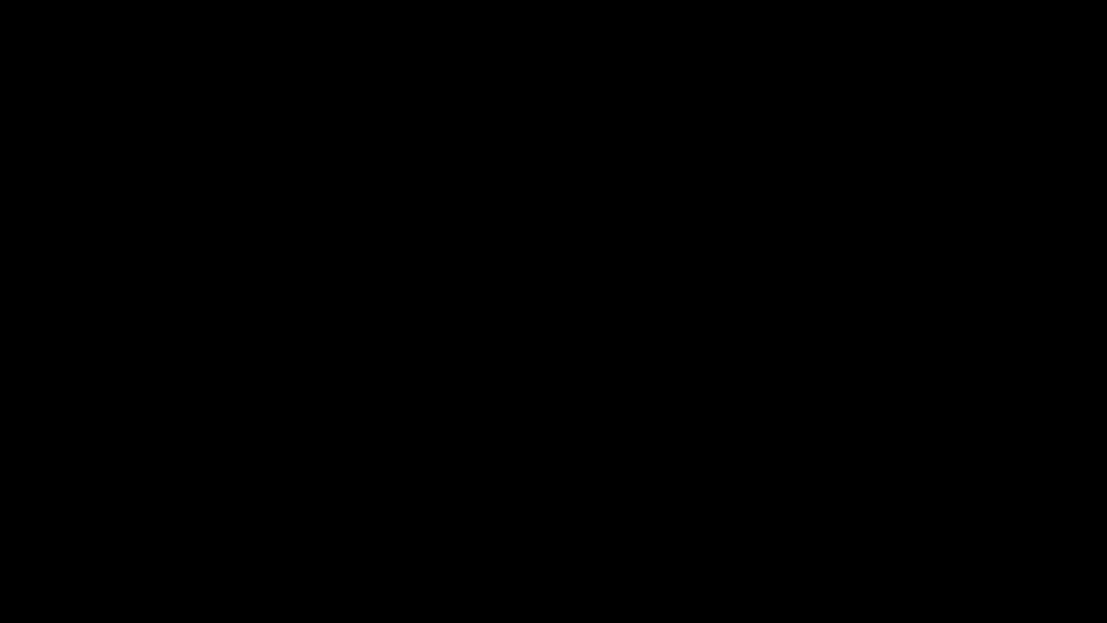
{"action": "left_click", "coordinate": [445, 393]}
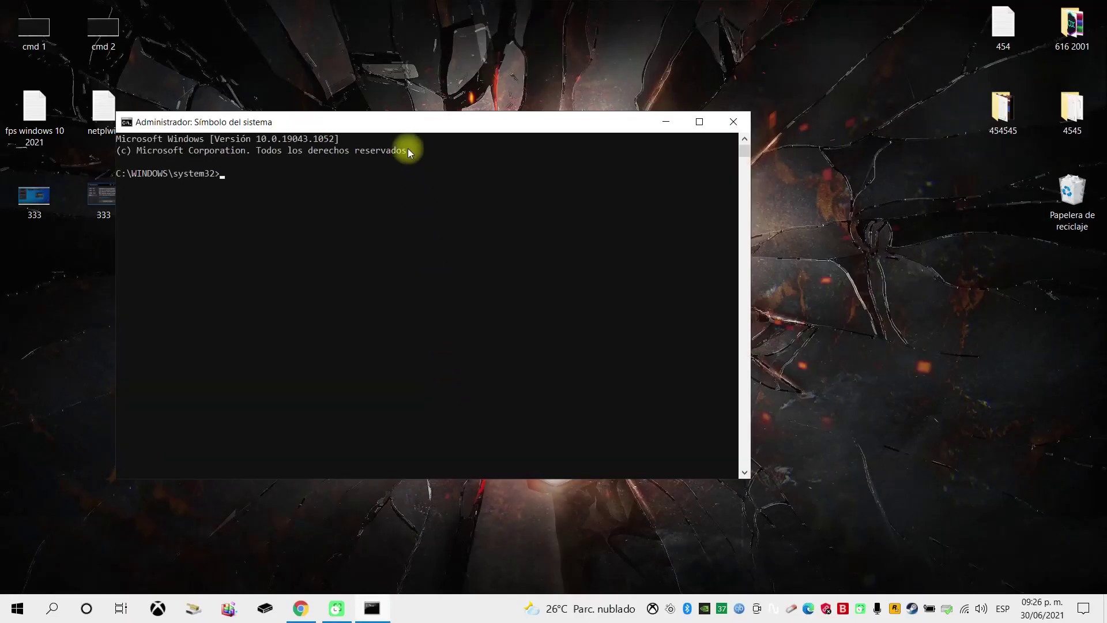
{"action": "left_click_drag", "start_coordinate": [407, 128], "coordinate": [549, 117]}
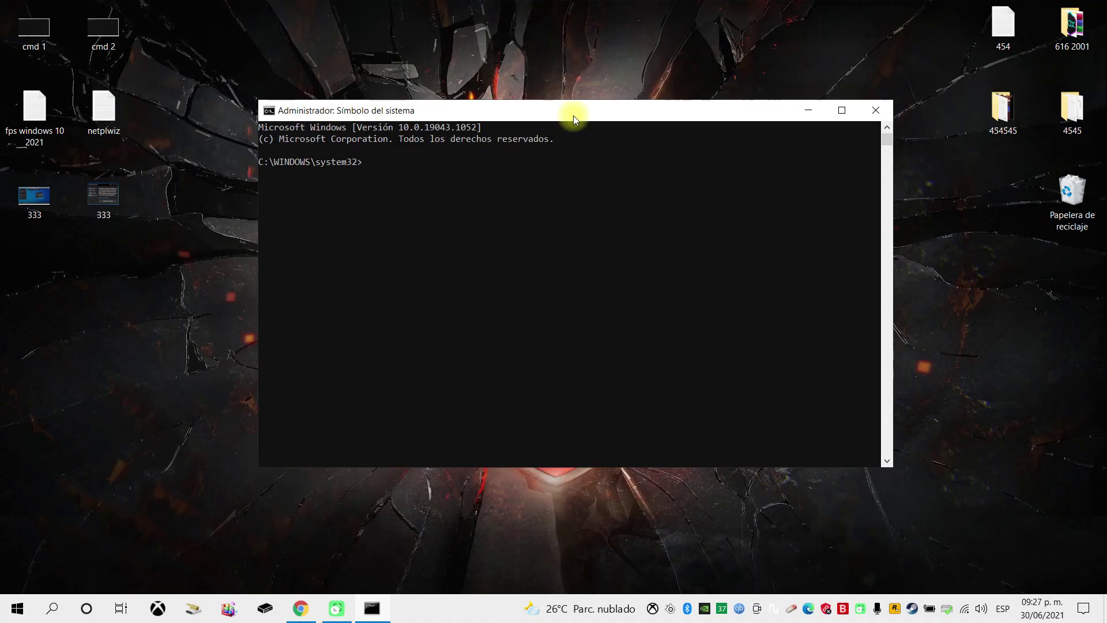
Step: Set the command window aside and copy the entire net localgroup command from the note fps windows 10 2021
{"action": "left_click", "coordinate": [807, 113]}
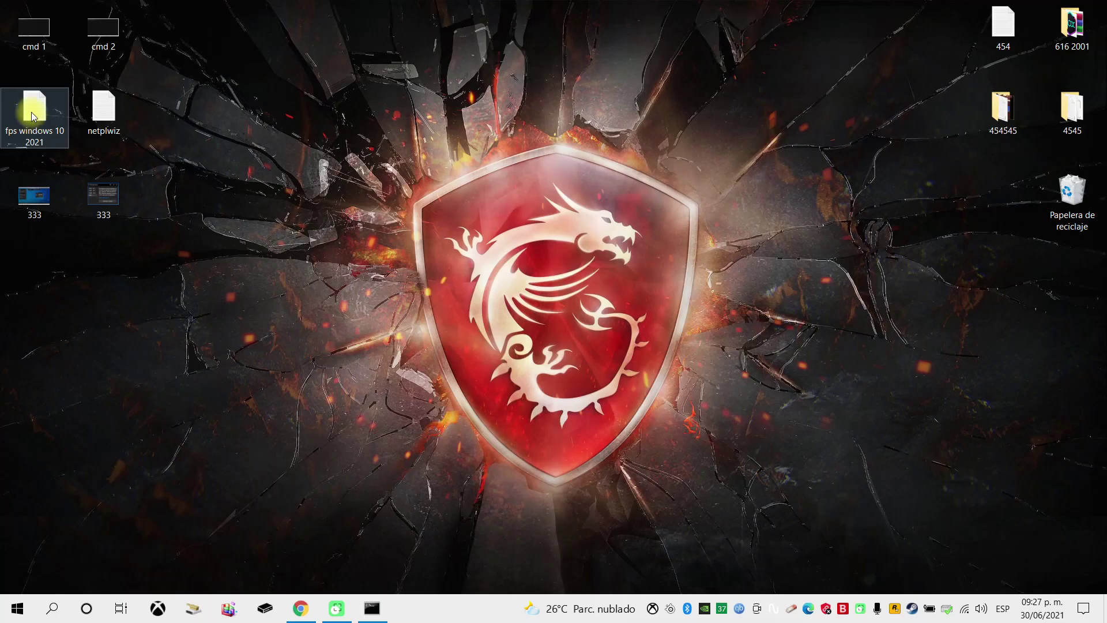
{"action": "double_click", "coordinate": [33, 116]}
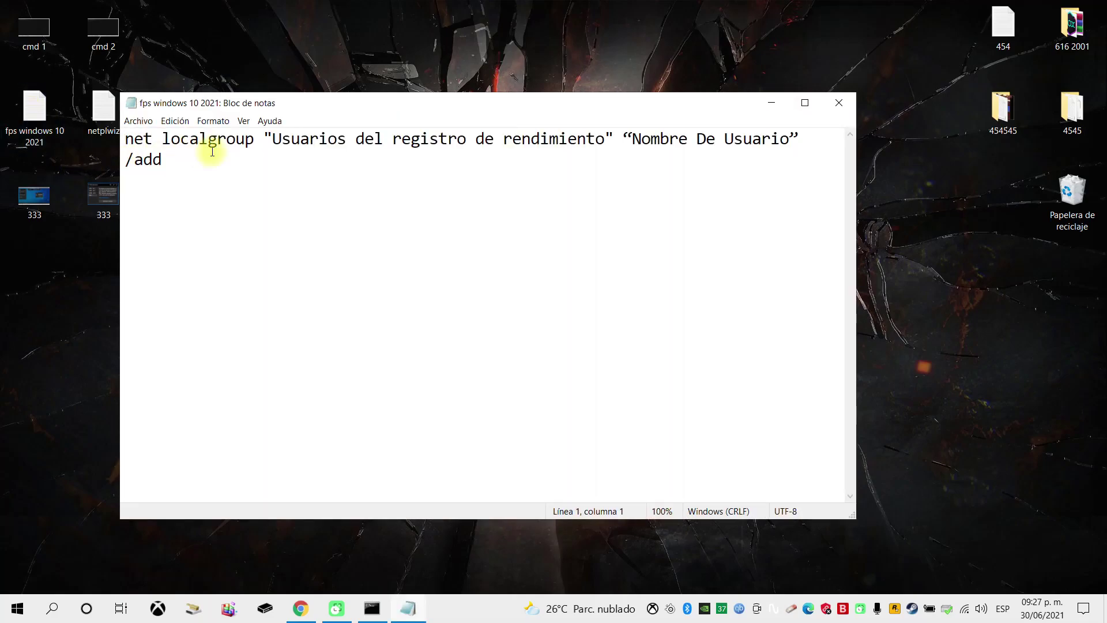
{"action": "left_click_drag", "start_coordinate": [321, 99], "coordinate": [323, 36]}
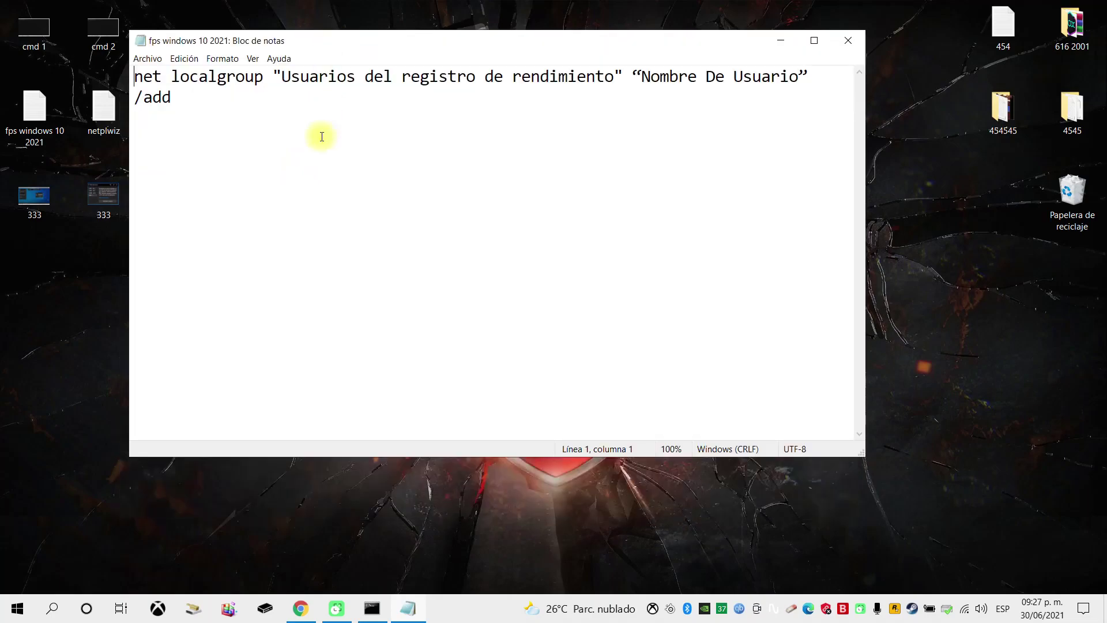
{"action": "right_click", "coordinate": [279, 138]}
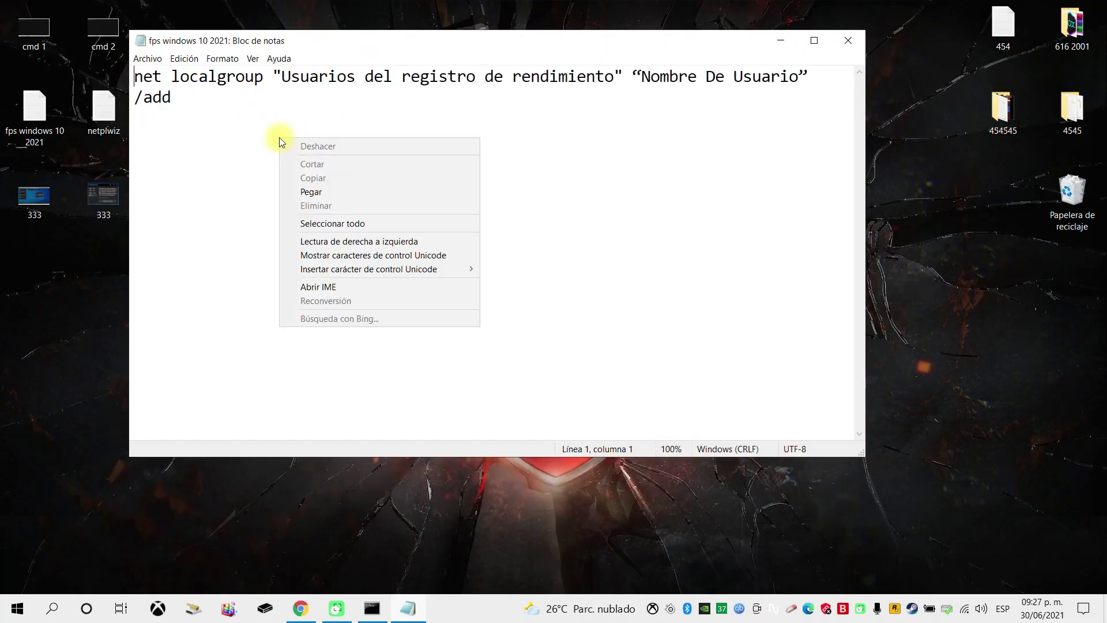
{"action": "left_click", "coordinate": [331, 225]}
{"action": "key", "text": "ctrl+c"}
{"action": "right_click", "coordinate": [348, 168]}
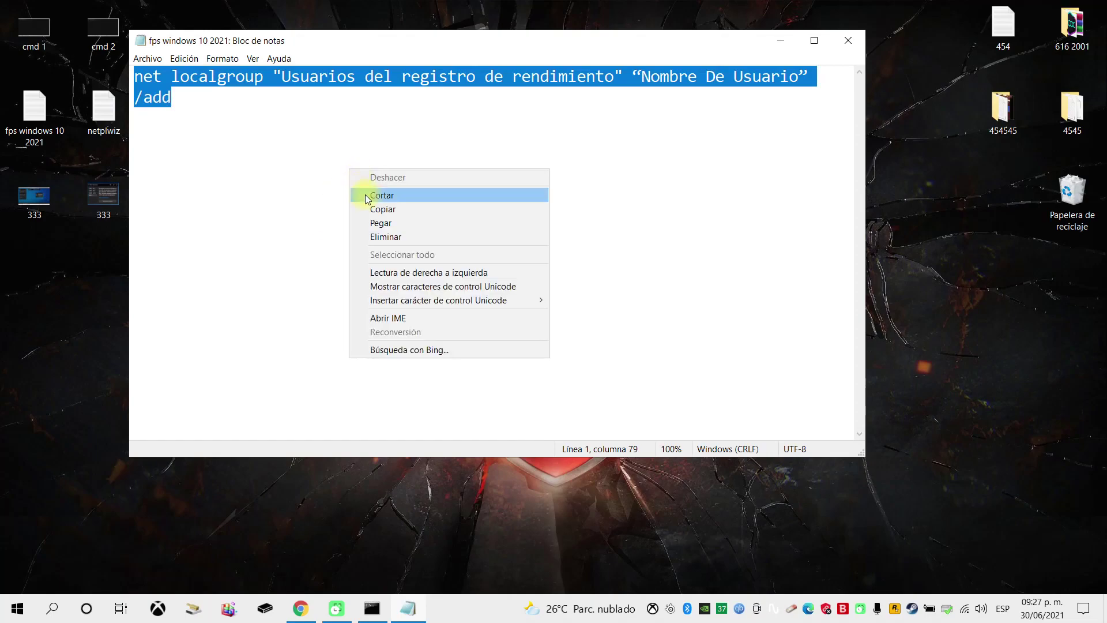
{"action": "left_click", "coordinate": [382, 210]}
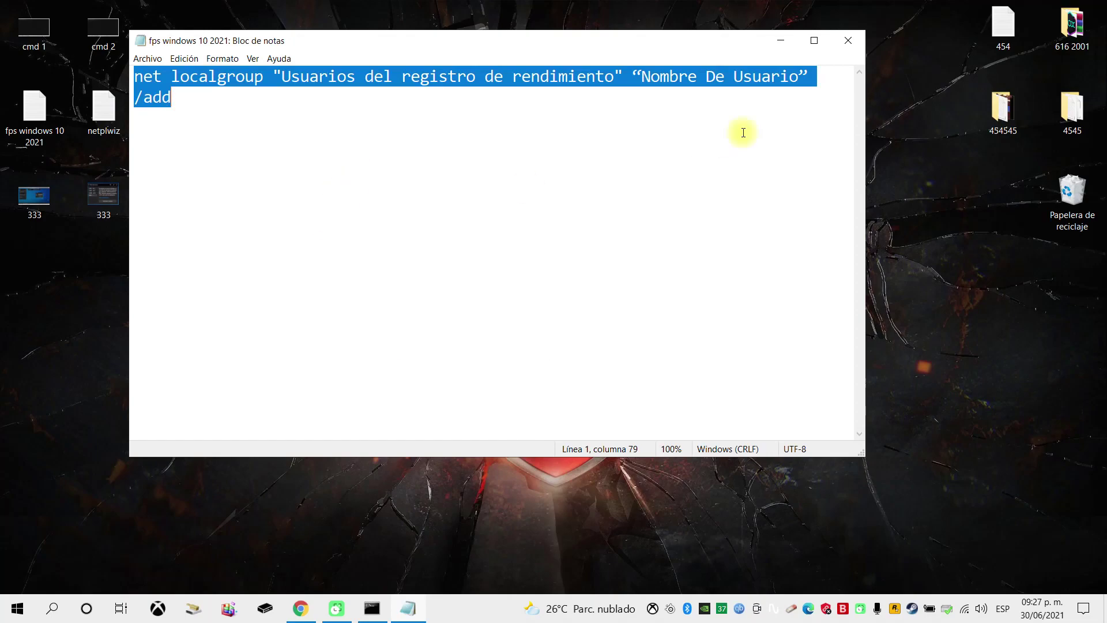
Step: Paste the copied net localgroup "Usuarios del registro de rendimiento" "Nombre De Usuario" /add command at the administrator prompt without running it
{"action": "left_click", "coordinate": [780, 41]}
{"action": "left_click", "coordinate": [372, 609]}
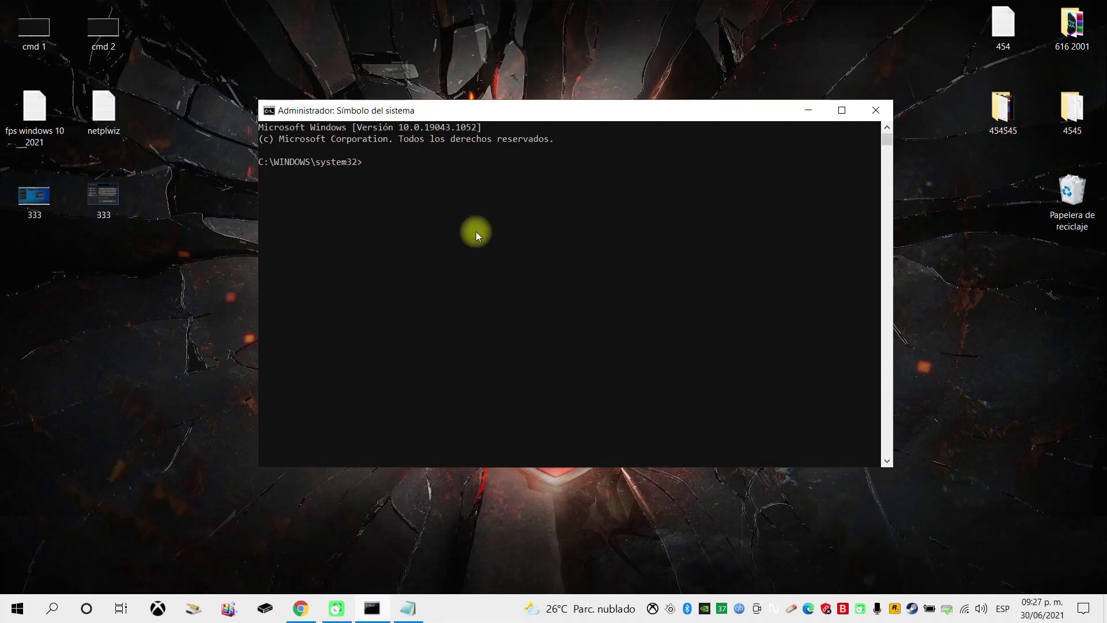
{"action": "left_click_drag", "start_coordinate": [438, 111], "coordinate": [407, 106]}
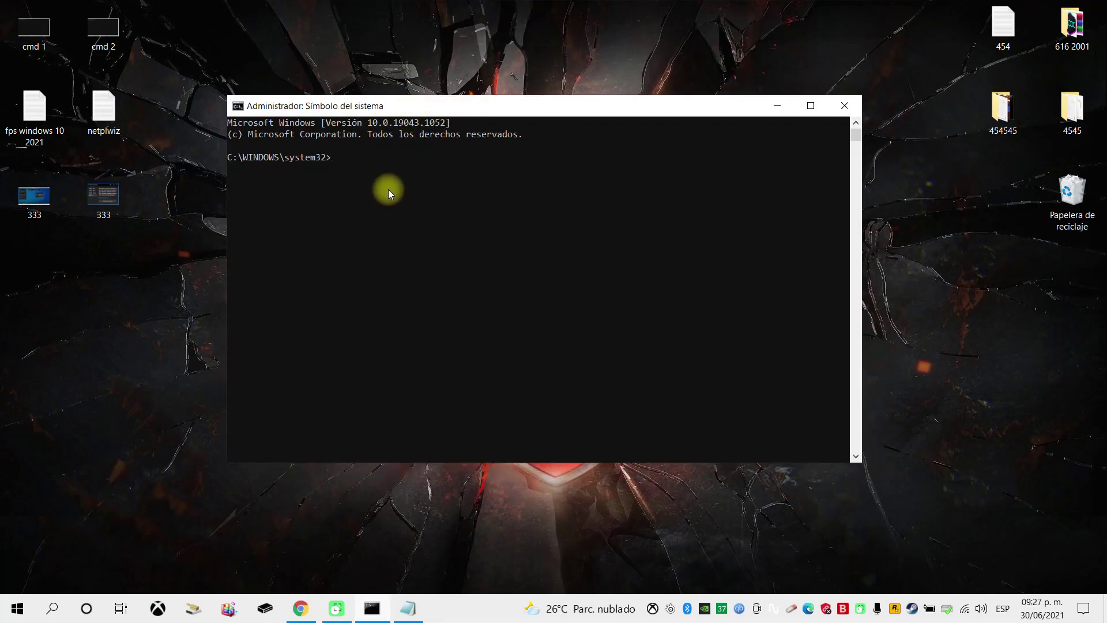
{"action": "key", "text": "ctrl+v"}
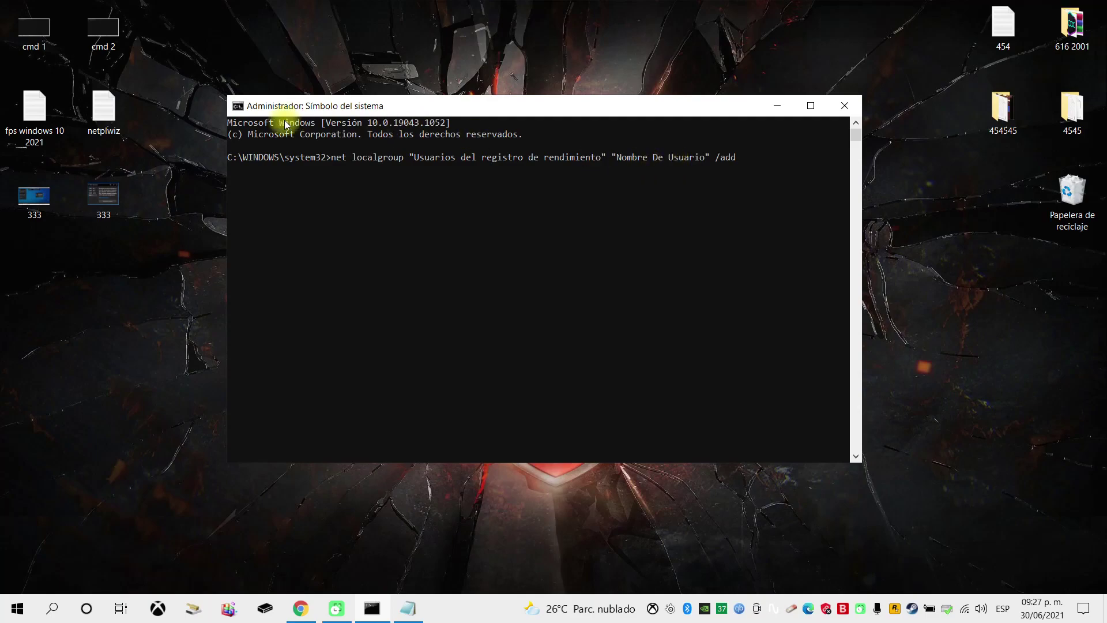
Step: Copy the command name netplwiz from the netplwiz note and close the note
{"action": "double_click", "coordinate": [105, 109]}
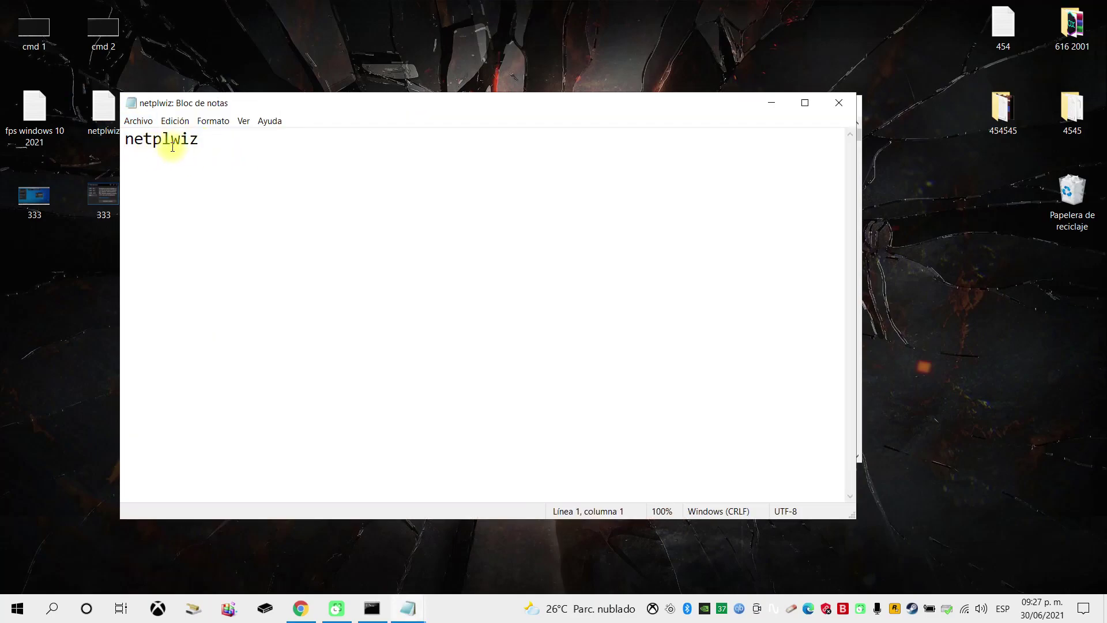
{"action": "left_click", "coordinate": [242, 146]}
{"action": "right_click", "coordinate": [274, 160]}
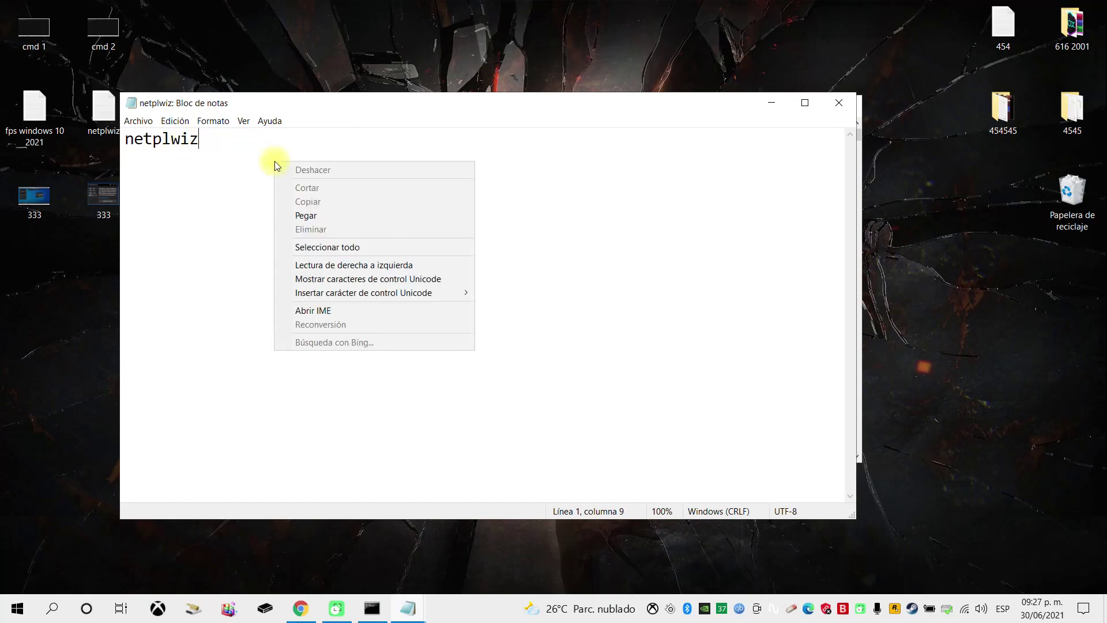
{"action": "left_click", "coordinate": [331, 248]}
{"action": "key", "text": "super+c"}
{"action": "right_click", "coordinate": [309, 206]}
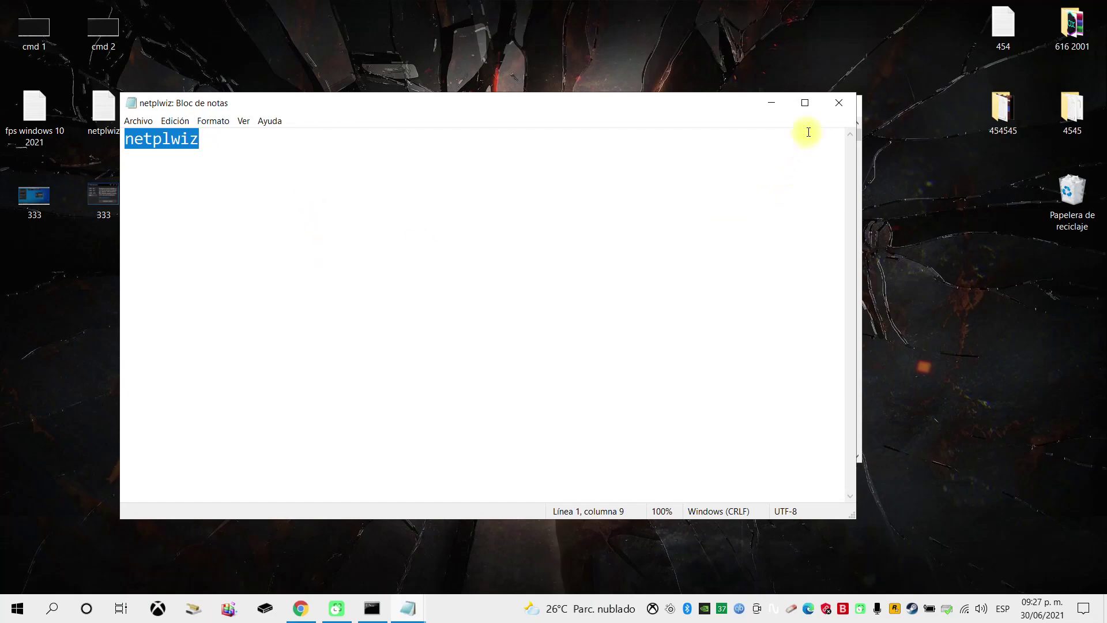
{"action": "left_click", "coordinate": [839, 102]}
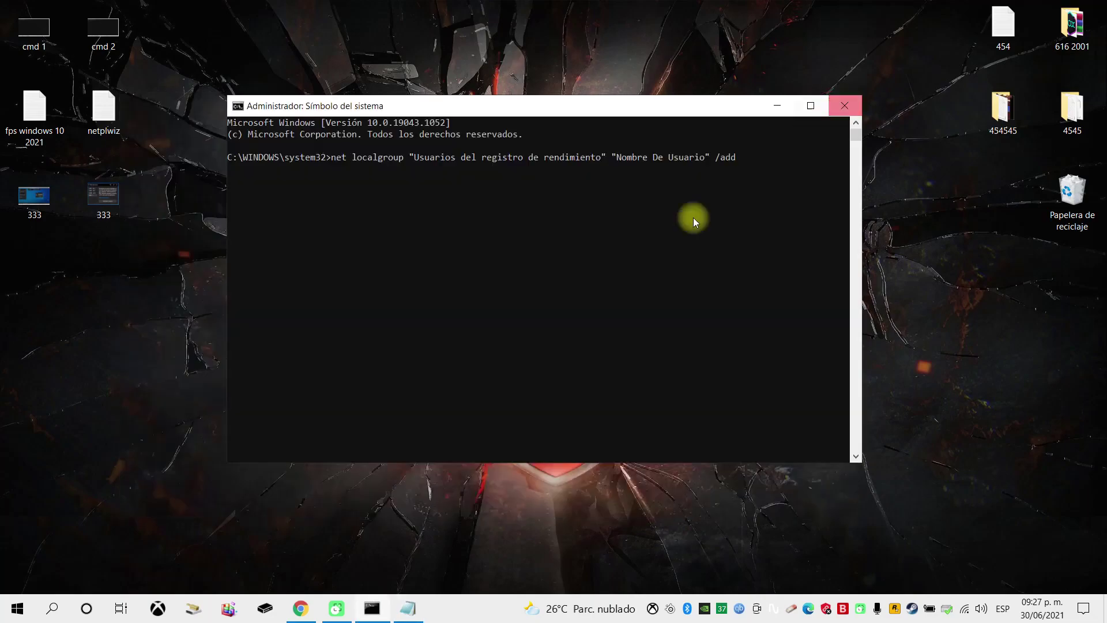
Step: Search Windows for the copied netplwiz command, launch it, and move the Cuentas de usuario dialog over the command window
{"action": "left_click", "coordinate": [54, 608]}
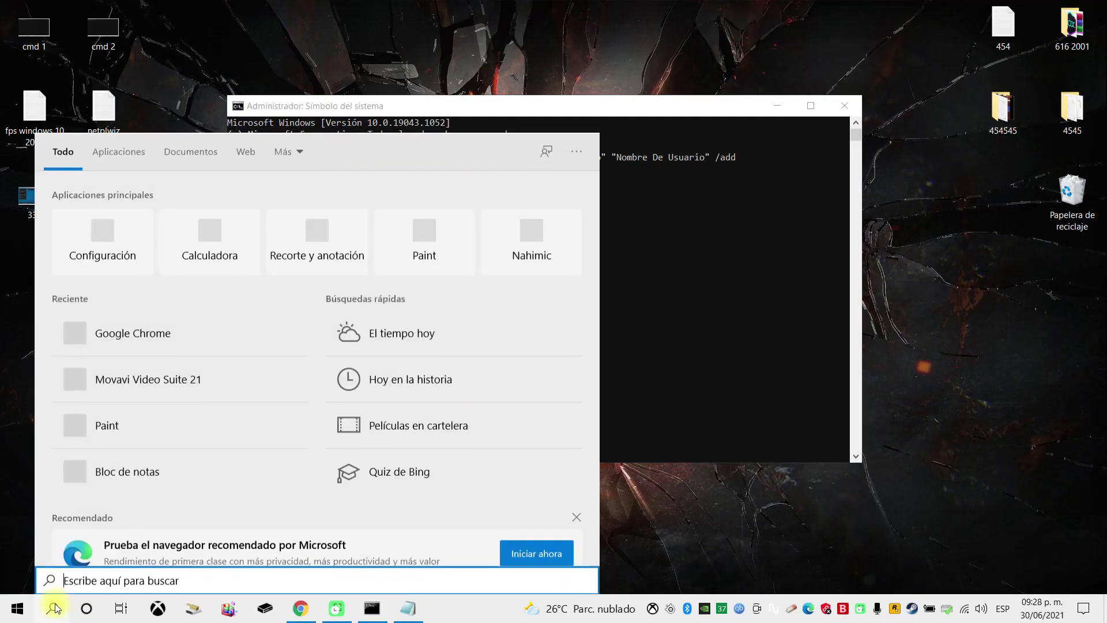
{"action": "right_click", "coordinate": [120, 582]}
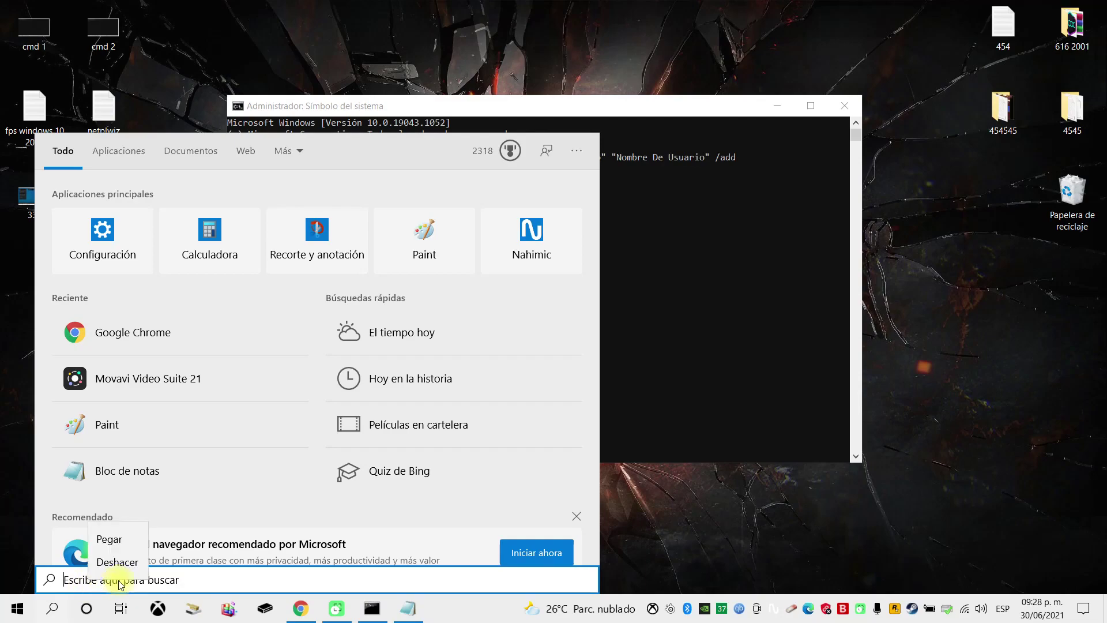
{"action": "left_click", "coordinate": [110, 539]}
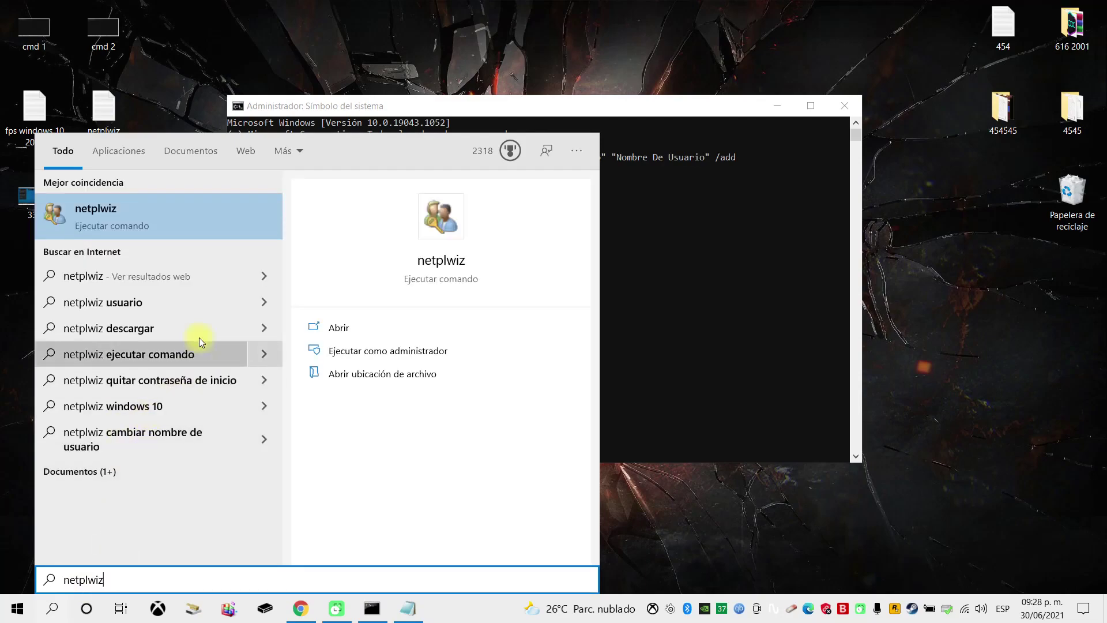
{"action": "left_click", "coordinate": [117, 211]}
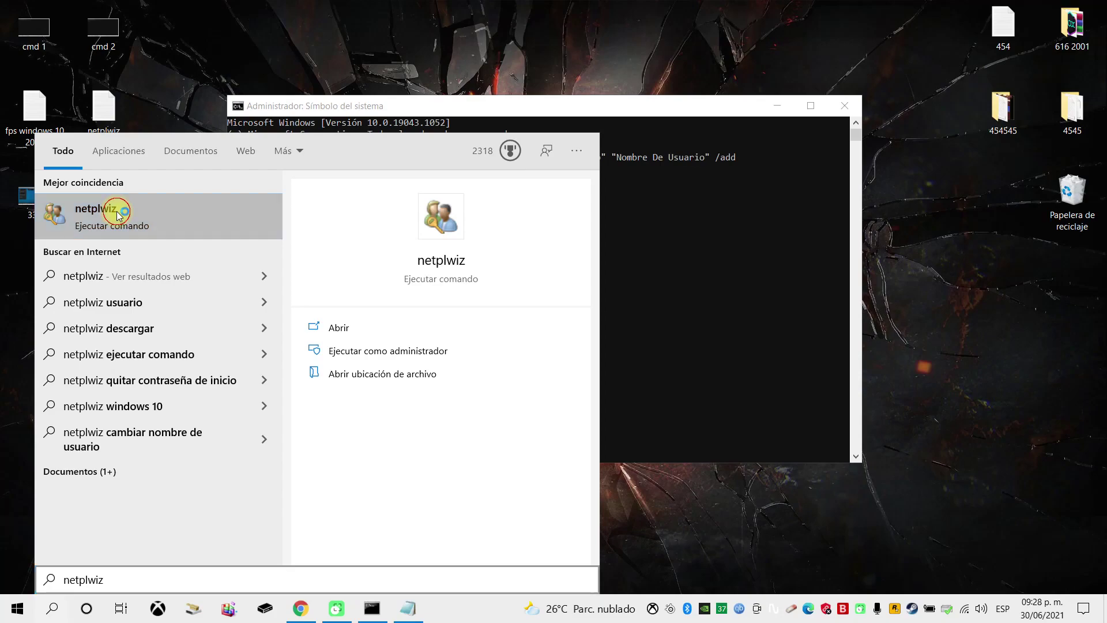
{"action": "left_click_drag", "start_coordinate": [143, 35], "coordinate": [448, 96]}
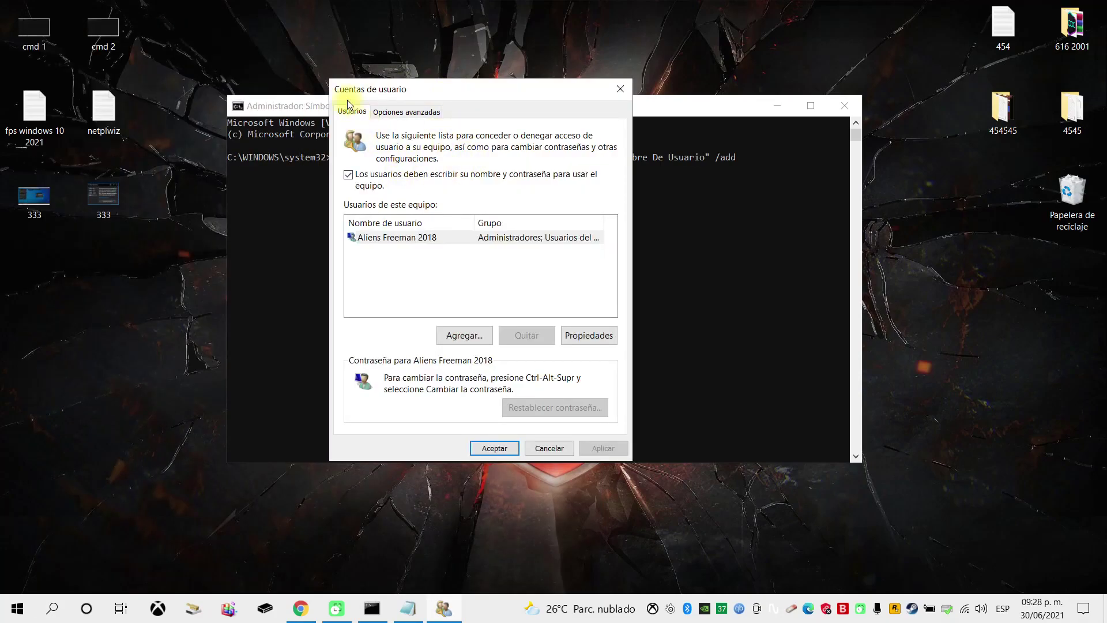
Step: Copy the user name from the account's properties in Cuentas de usuario, and cancel out of both dialogs without changes
{"action": "left_click", "coordinate": [578, 337]}
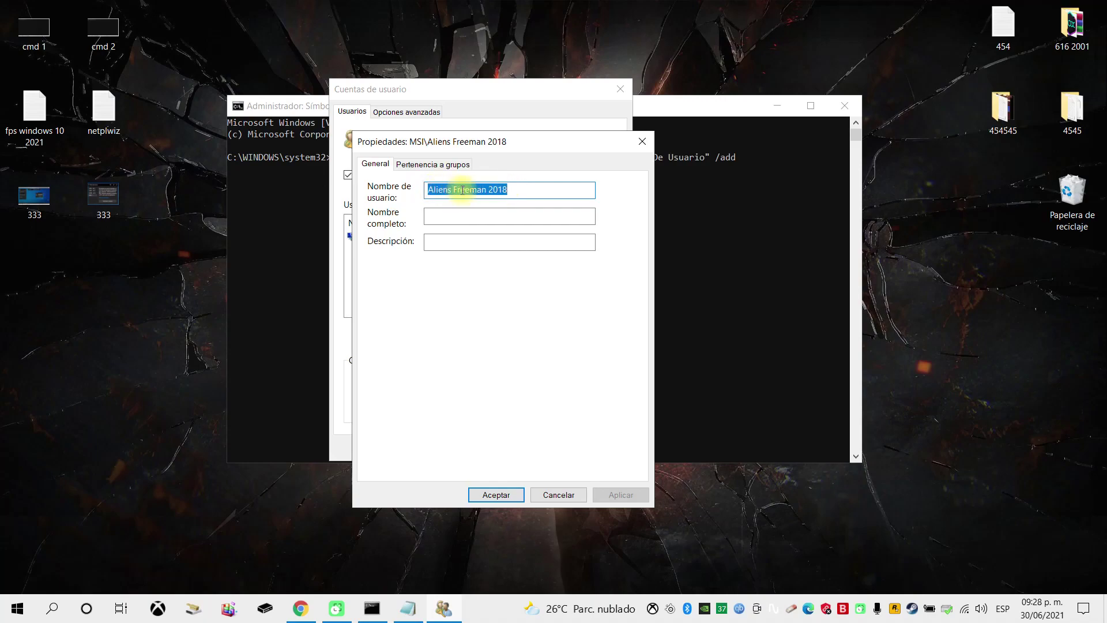
{"action": "right_click", "coordinate": [497, 190]}
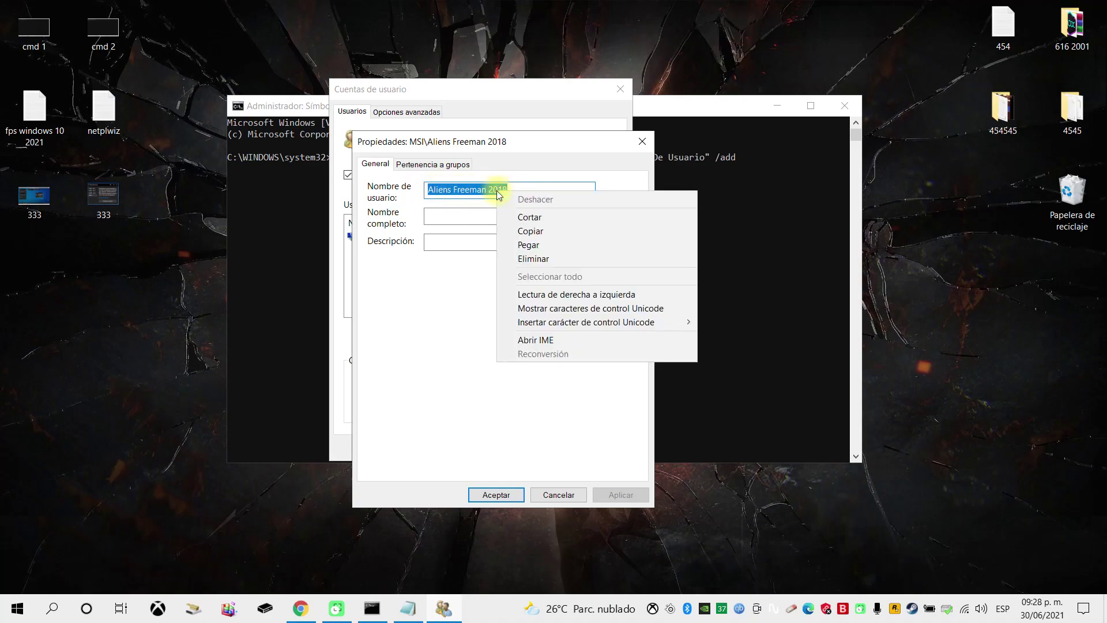
{"action": "left_click", "coordinate": [514, 189]}
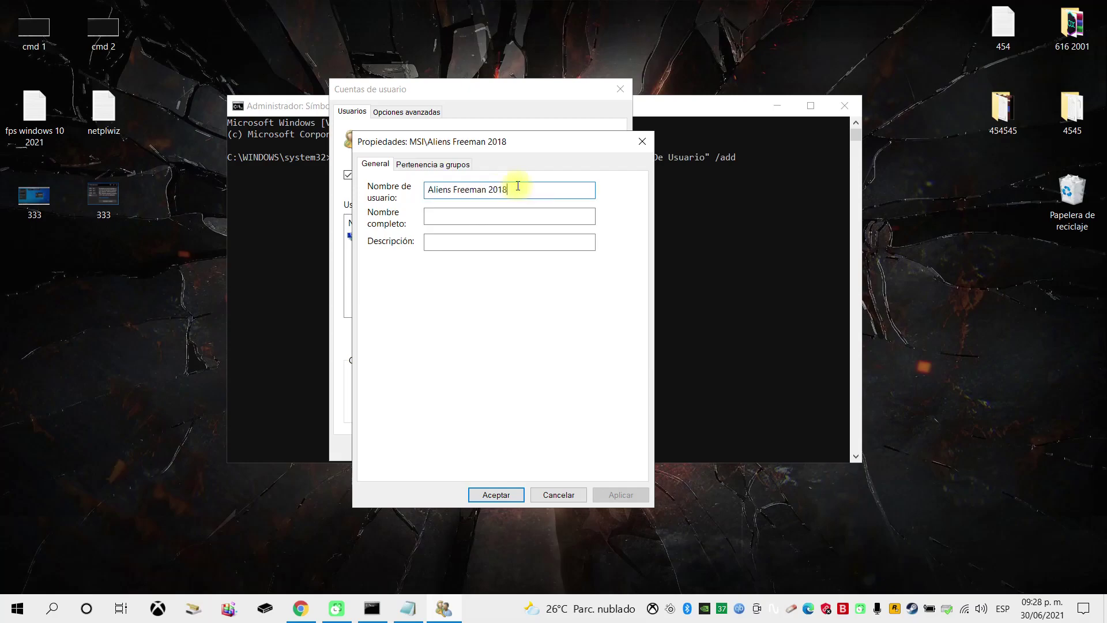
{"action": "right_click", "coordinate": [531, 190]}
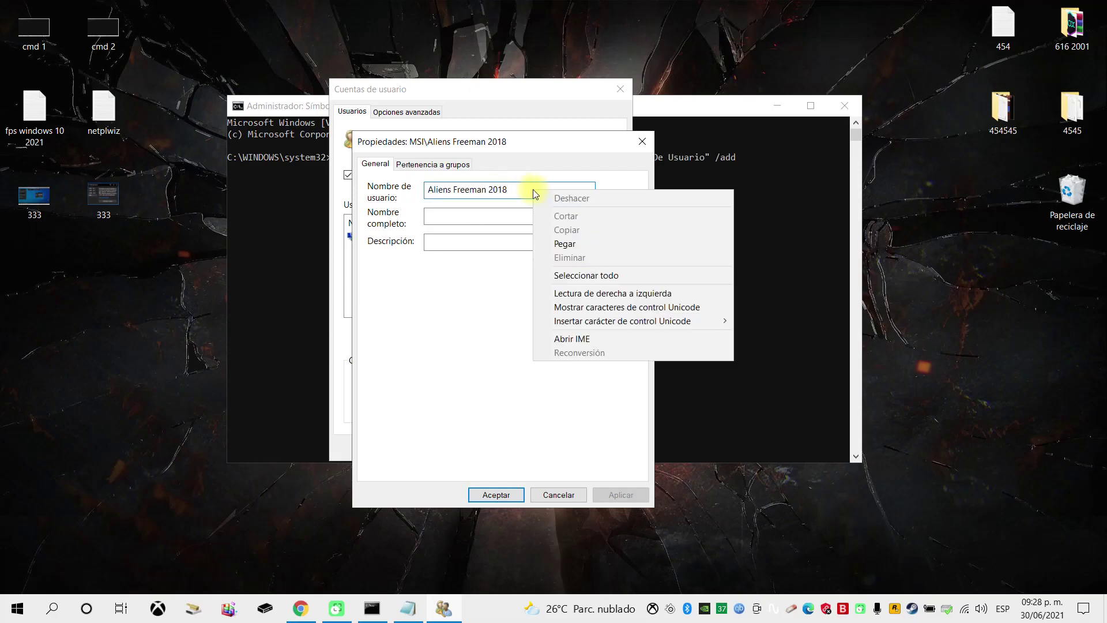
{"action": "left_click", "coordinate": [571, 275]}
{"action": "key", "text": "ctrl+c"}
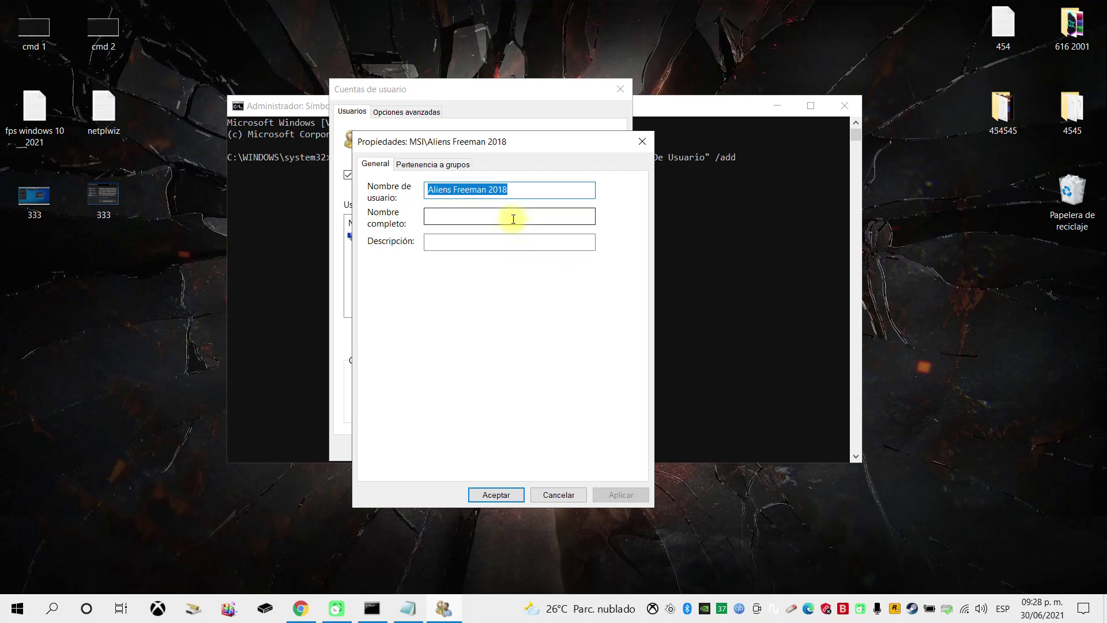
{"action": "right_click", "coordinate": [499, 183]}
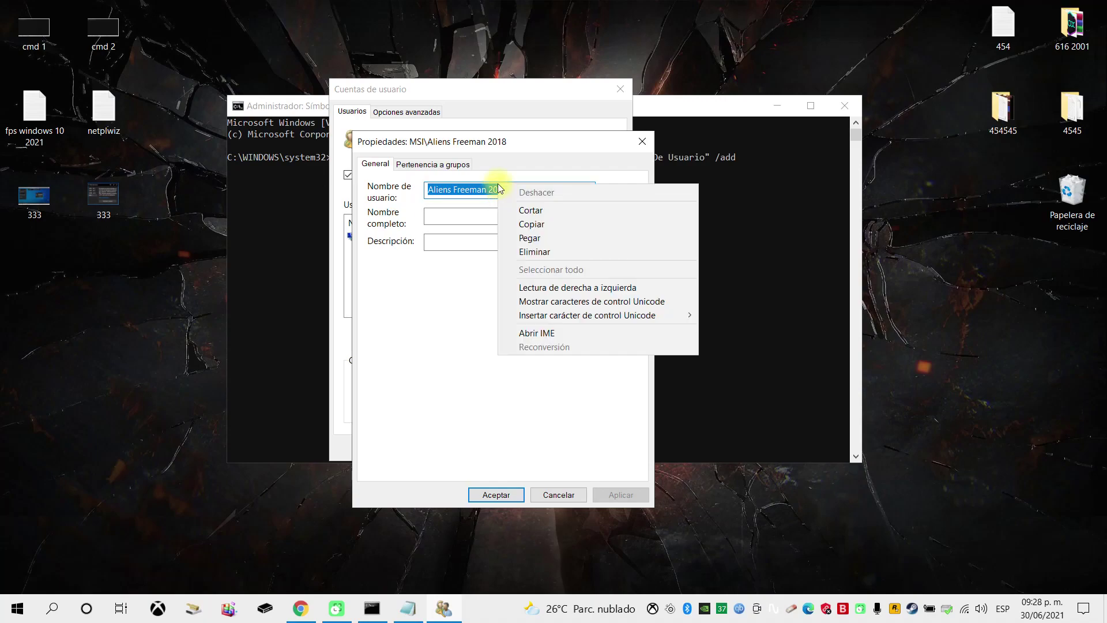
{"action": "left_click", "coordinate": [525, 222]}
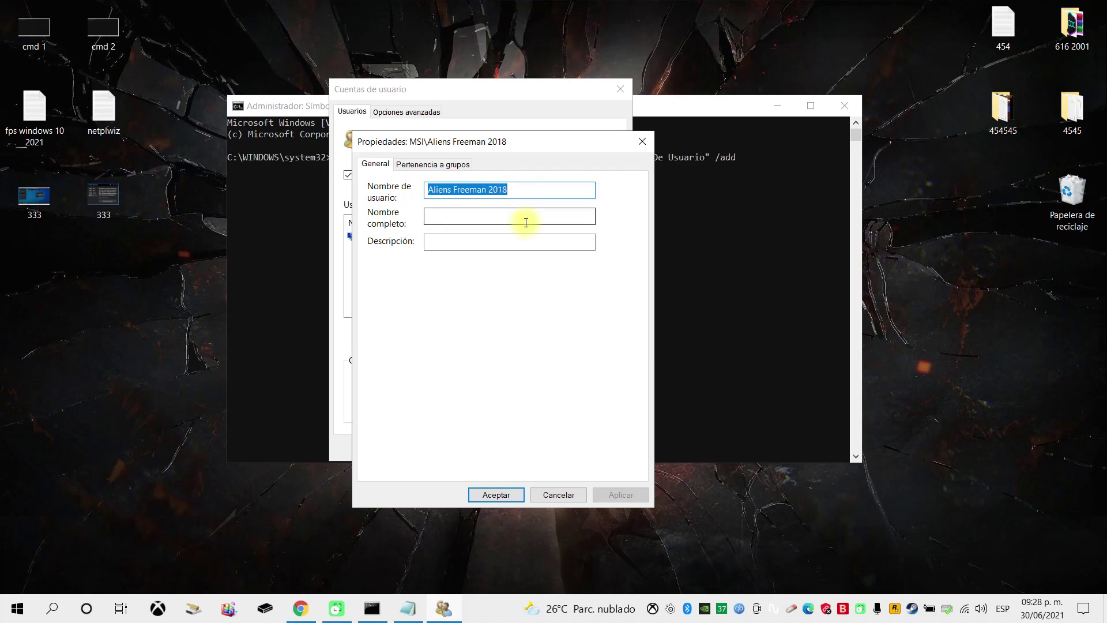
{"action": "left_click", "coordinate": [562, 497]}
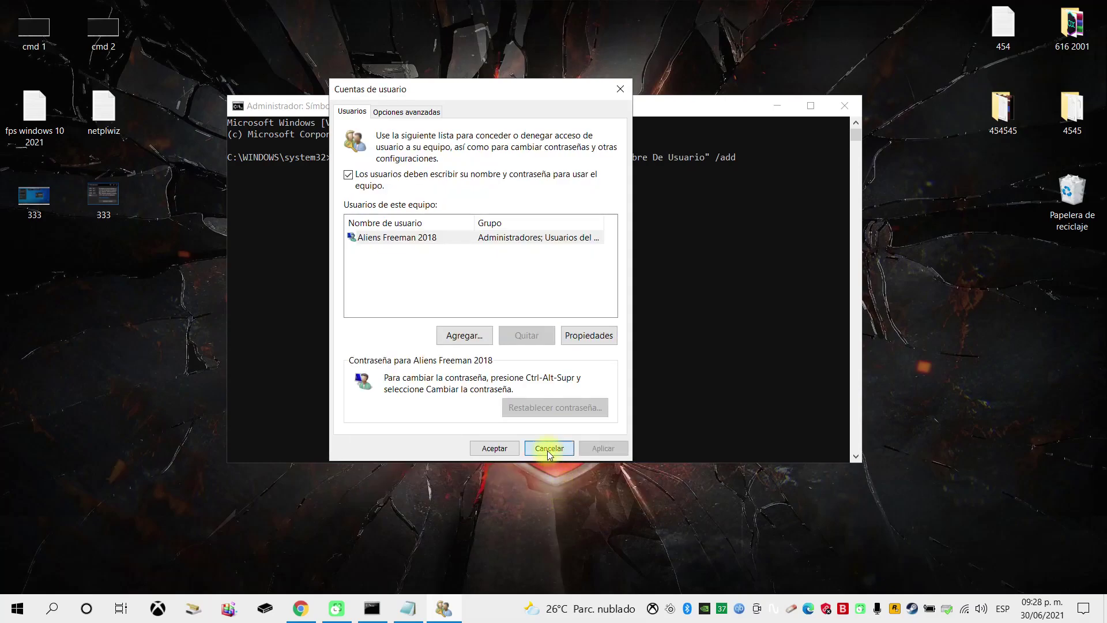
{"action": "left_click", "coordinate": [547, 451]}
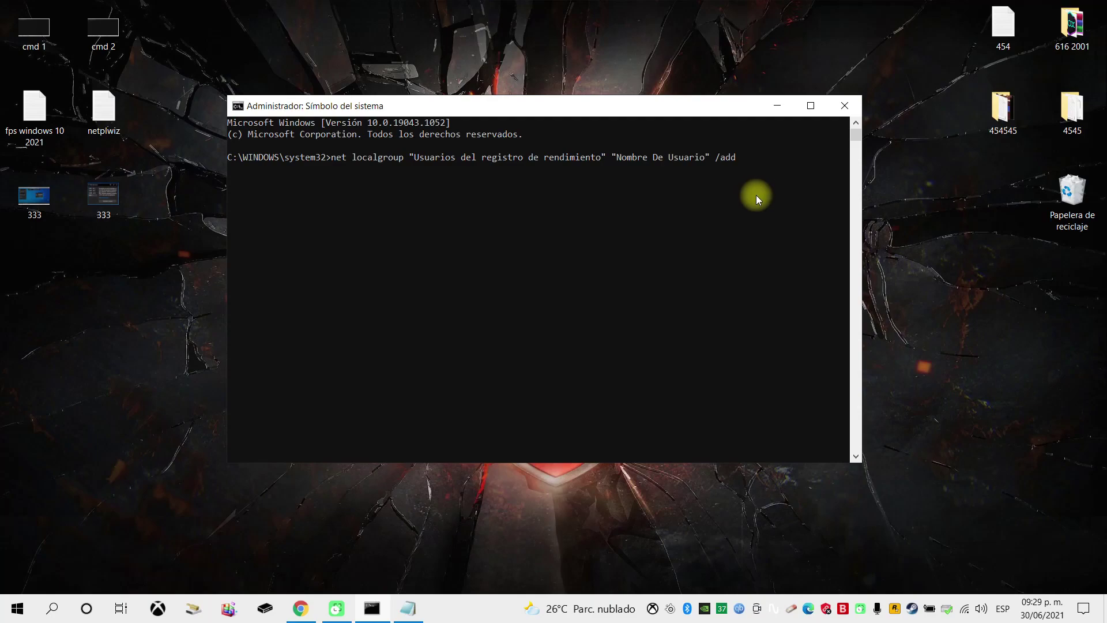
Step: Replace the Nombre De Usuario placeholder in the pending net localgroup command with the copied account name, keeping the quotation marks, and run it
{"action": "key", "text": "Left"}
{"action": "key", "text": "Left"}
{"action": "key", "text": "BackSpace"}
{"action": "key", "text": "BackSpace"}
{"action": "key", "text": "BackSpace"}
{"action": "key", "text": "BackSpace"}
{"action": "key", "text": "BackSpace"}
{"action": "key", "text": "BackSpace"}
{"action": "key", "text": "BackSpace"}
{"action": "key", "text": "BackSpace"}
{"action": "key", "text": "BackSpace"}
{"action": "key", "text": "BackSpace"}
{"action": "key", "text": "BackSpace"}
{"action": "key", "text": "BackSpace"}
{"action": "key", "text": "BackSpace"}
{"action": "key", "text": "BackSpace"}
{"action": "key", "text": "BackSpace"}
{"action": "key", "text": "BackSpace"}
{"action": "key", "text": "BackSpace"}
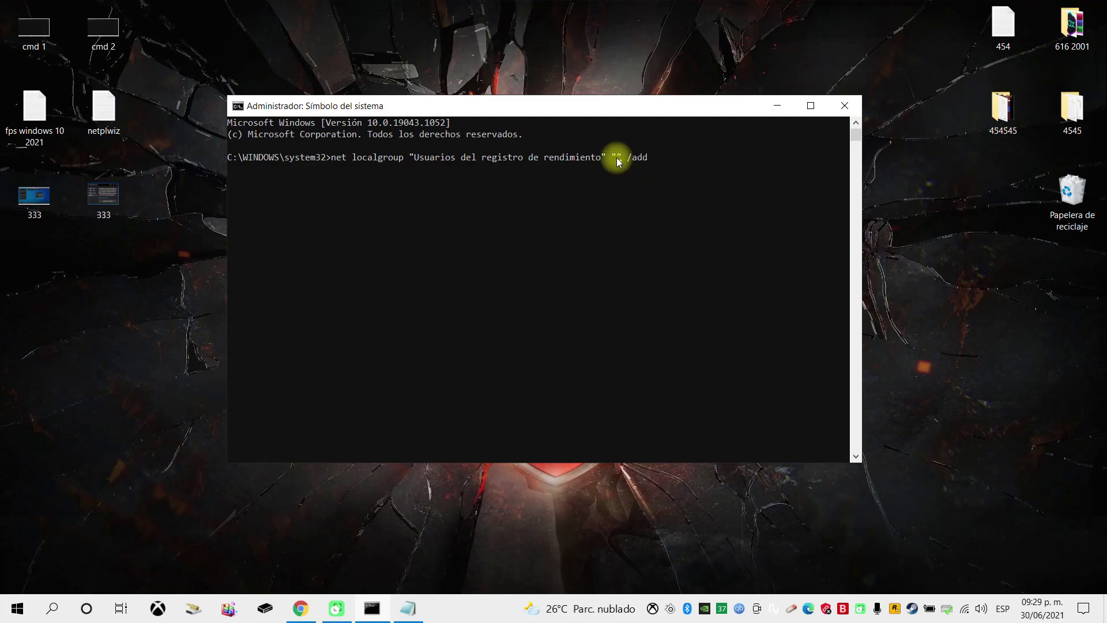
{"action": "key", "text": "ctrl+v"}
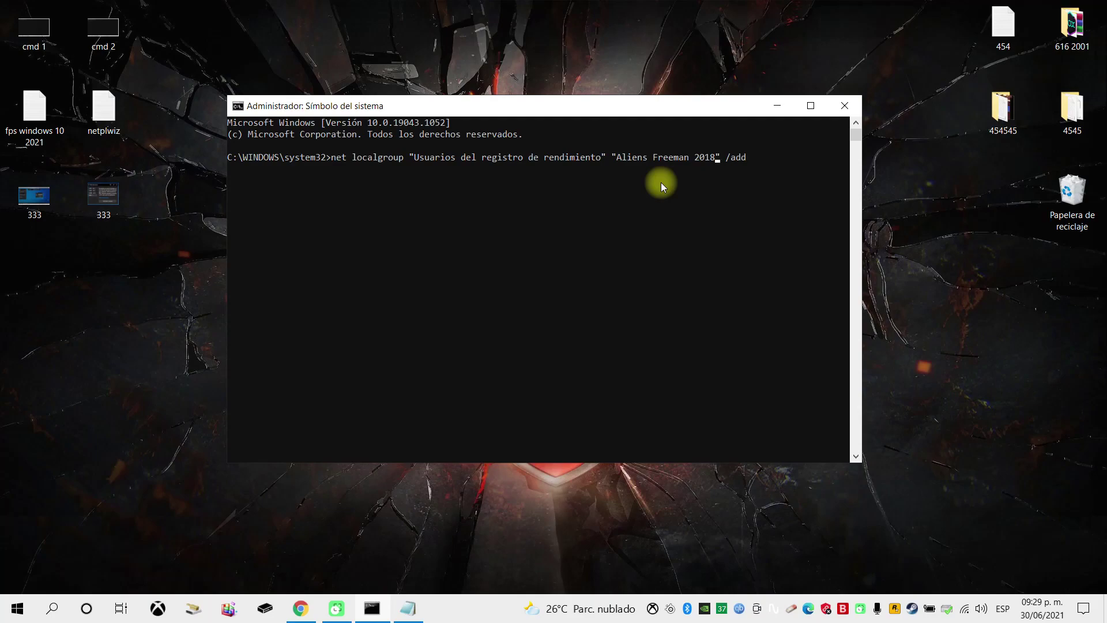
{"action": "key", "text": "Return"}
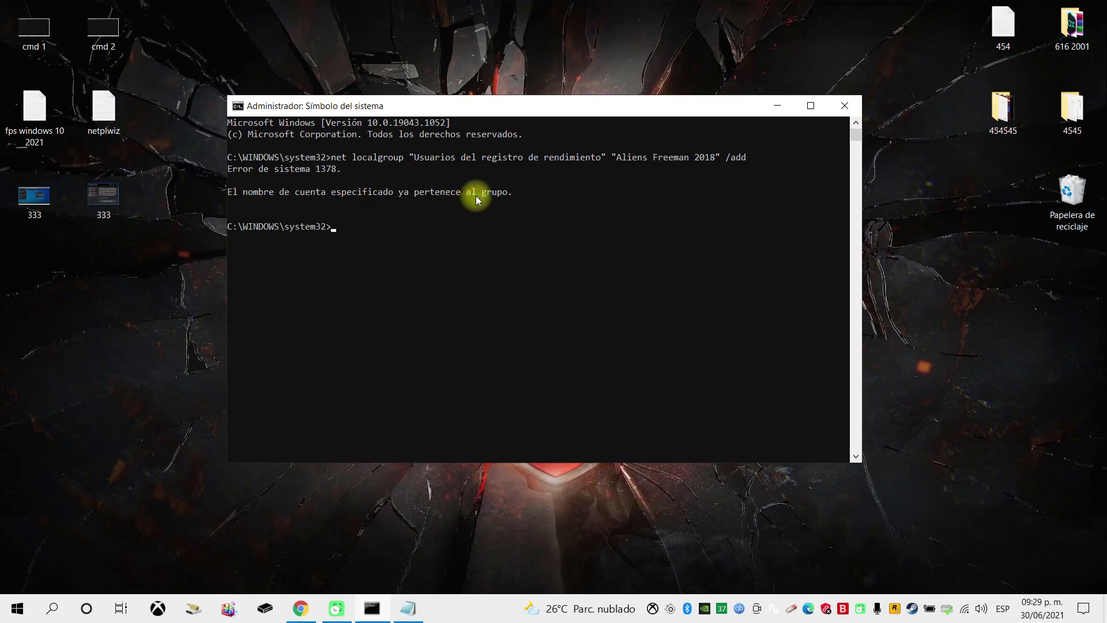
Step: View the desktop screenshots cmd 1 and cmd 2 for the example command and its output, closing each image after viewing
{"action": "double_click", "coordinate": [37, 35]}
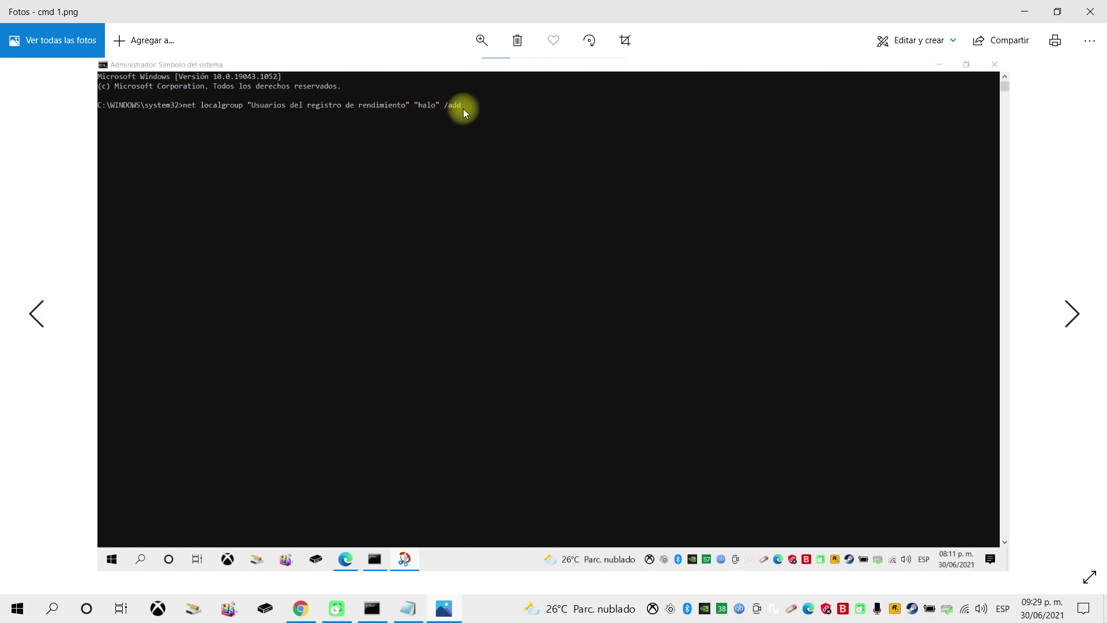
{"action": "left_click", "coordinate": [1100, 10]}
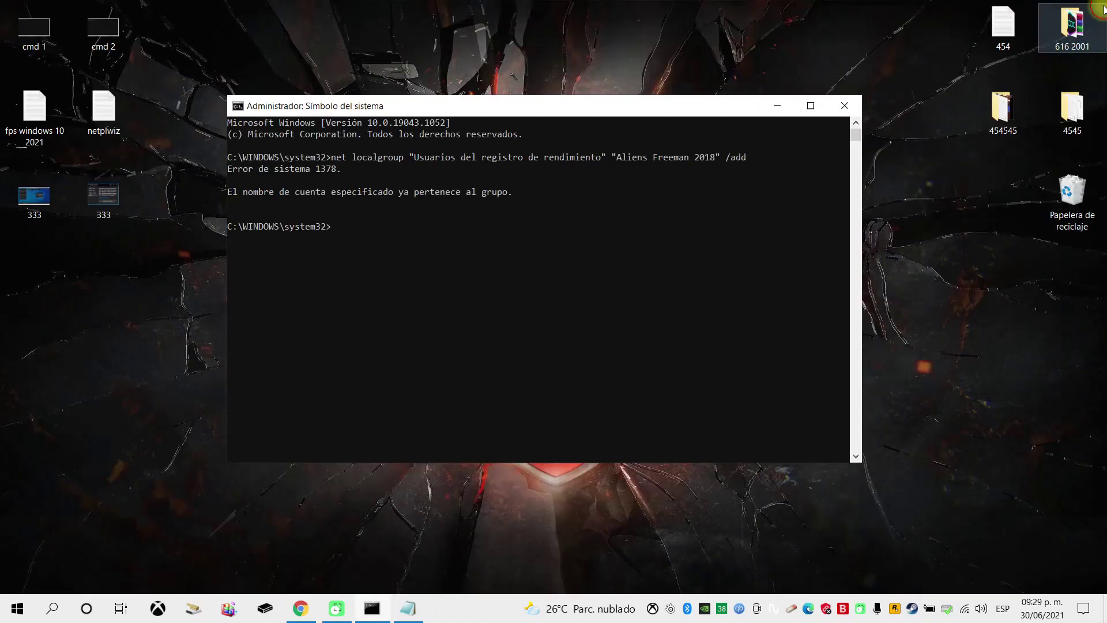
{"action": "double_click", "coordinate": [104, 35]}
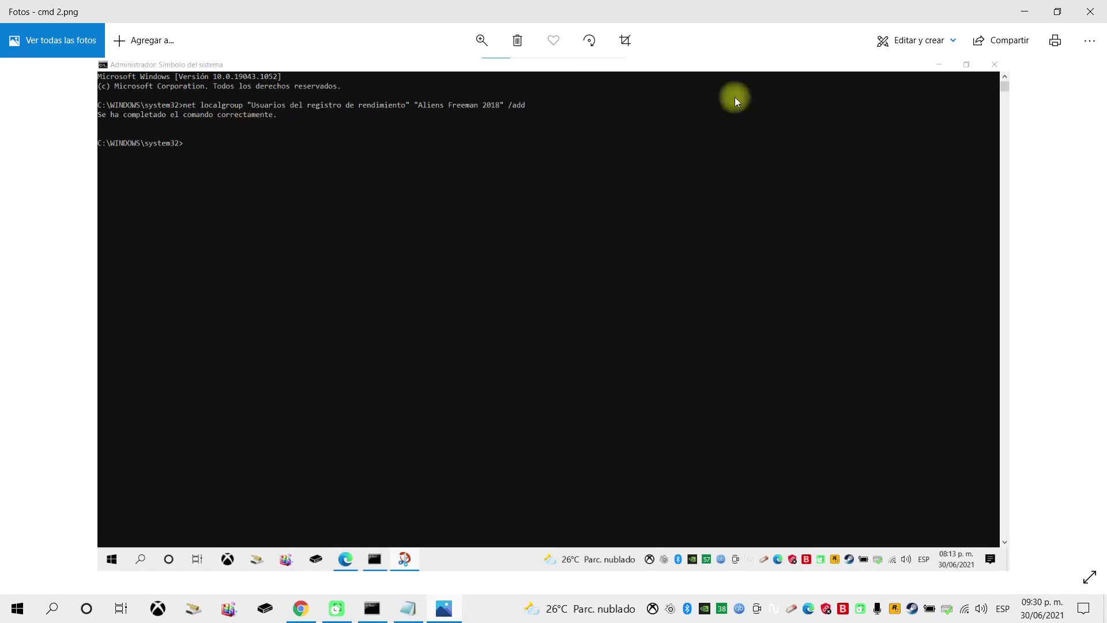
{"action": "left_click", "coordinate": [1087, 7]}
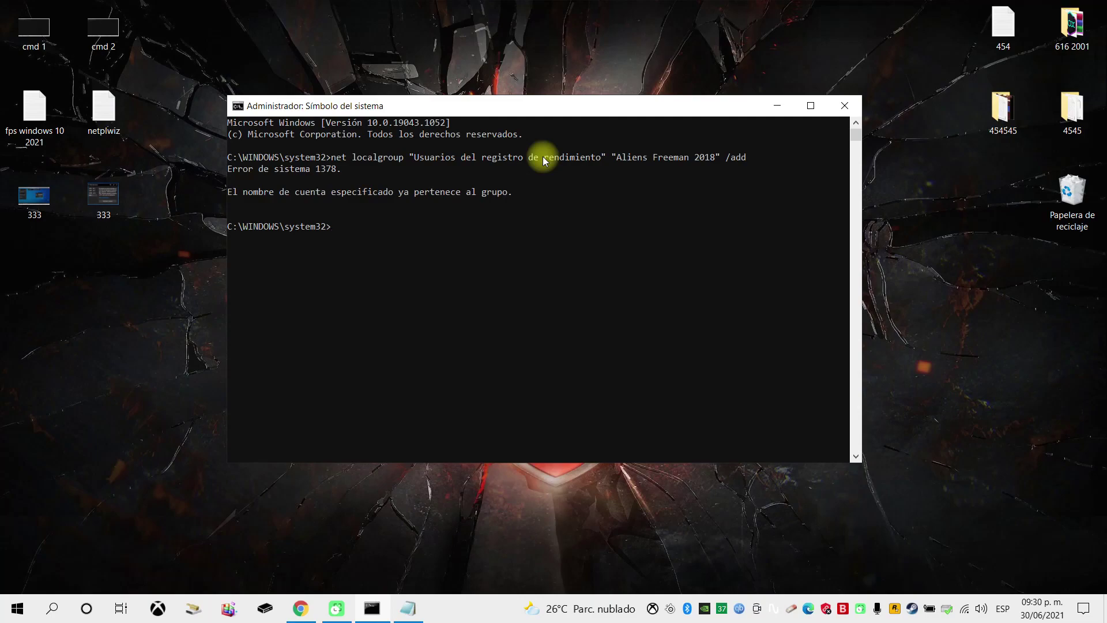
Step: Close the administrator command prompt by running exit
{"action": "type", "text": "exit"}
{"action": "key", "text": "Return"}
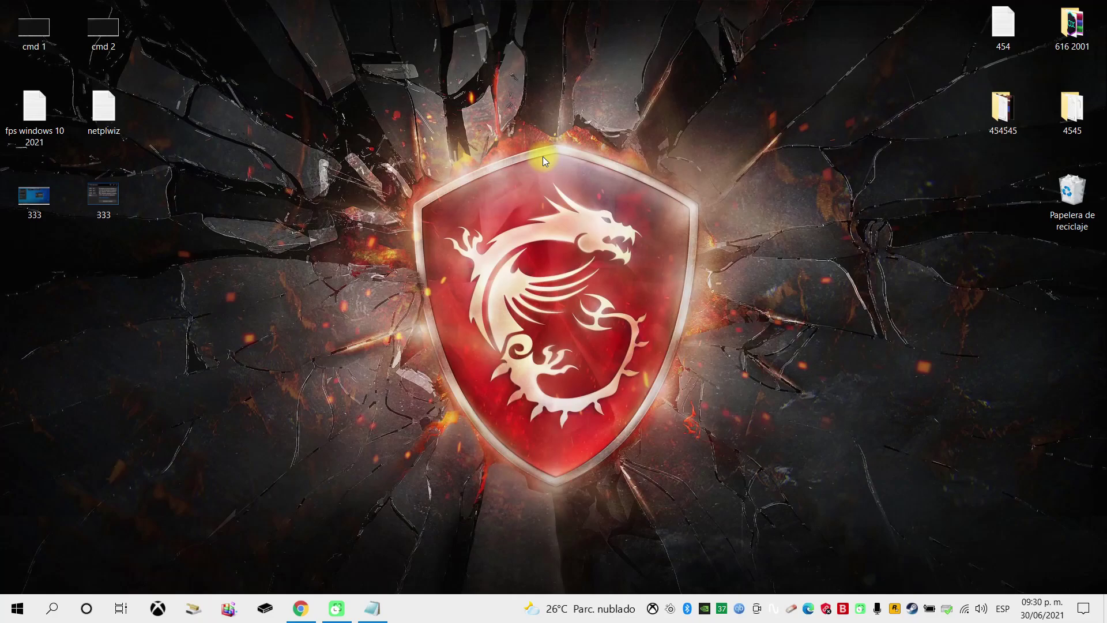
Step: Bring up the Windows power options to locate Reiniciar, and dismiss them without restarting
{"action": "left_click", "coordinate": [17, 608]}
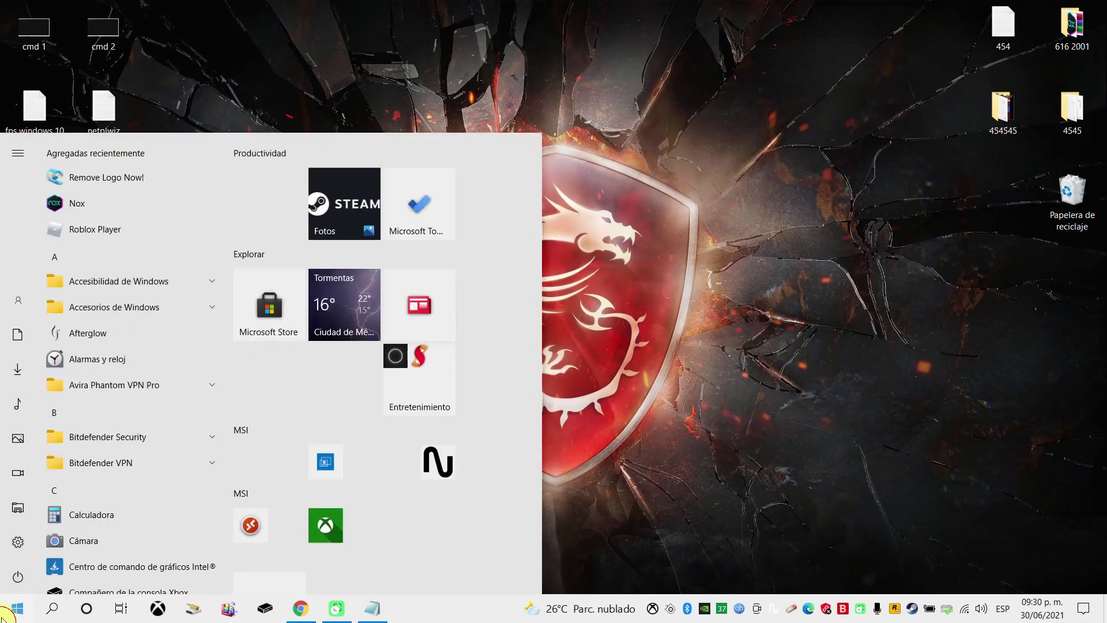
{"action": "left_click", "coordinate": [51, 577]}
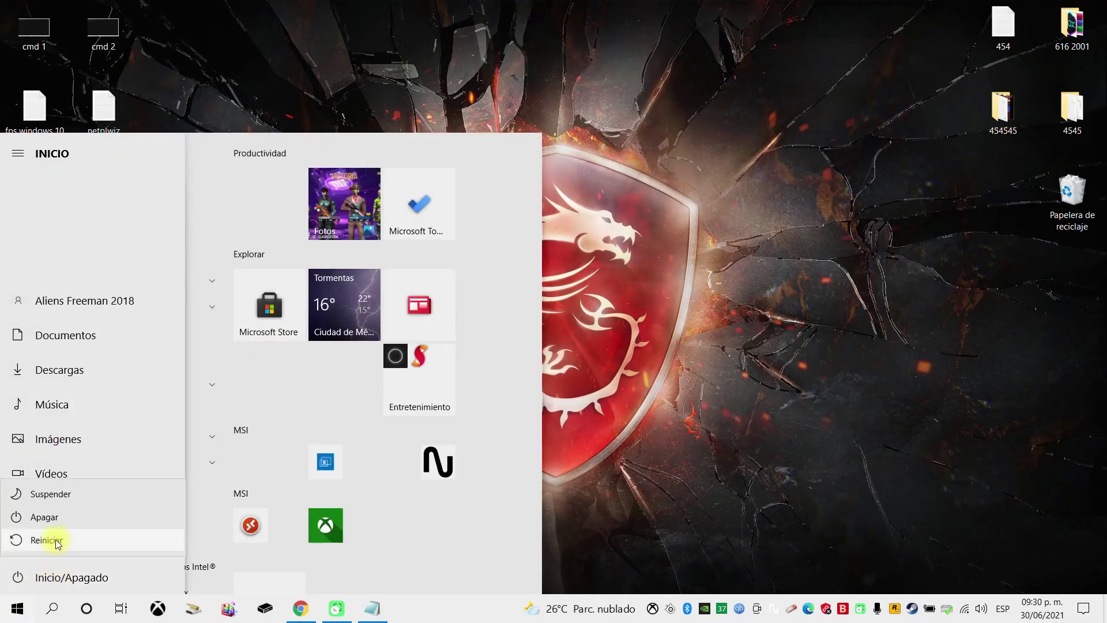
{"action": "left_click", "coordinate": [602, 290]}
{"action": "left_click", "coordinate": [602, 289]}
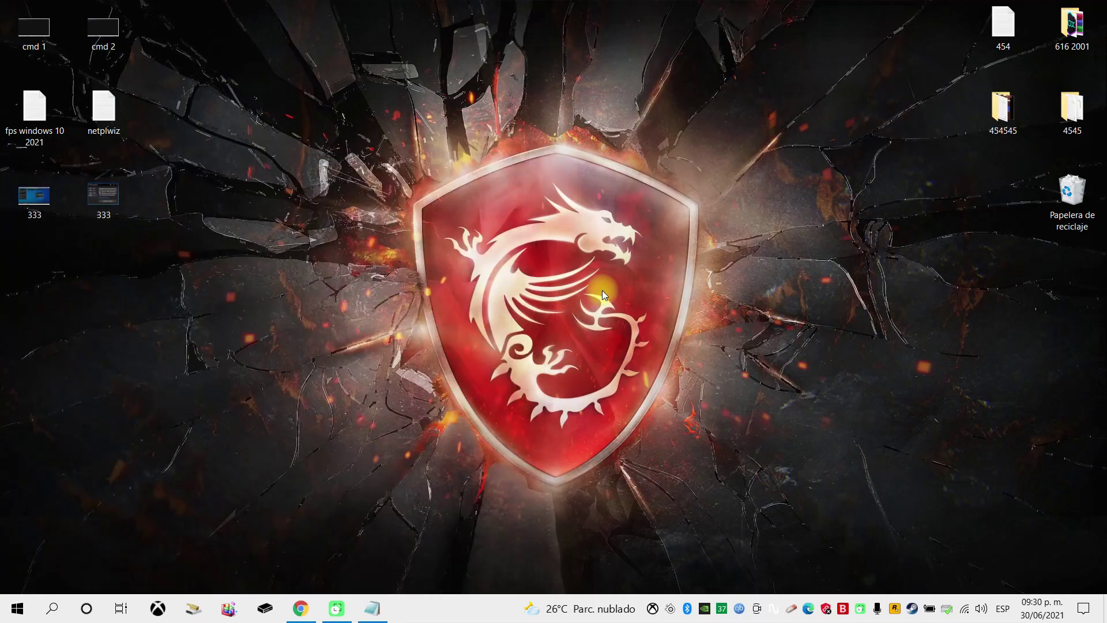
Step: Open the Xbox Game Bar to check the FPS entry in the Rendimiento widget, and dismiss the overlay
{"action": "key", "text": "super+g"}
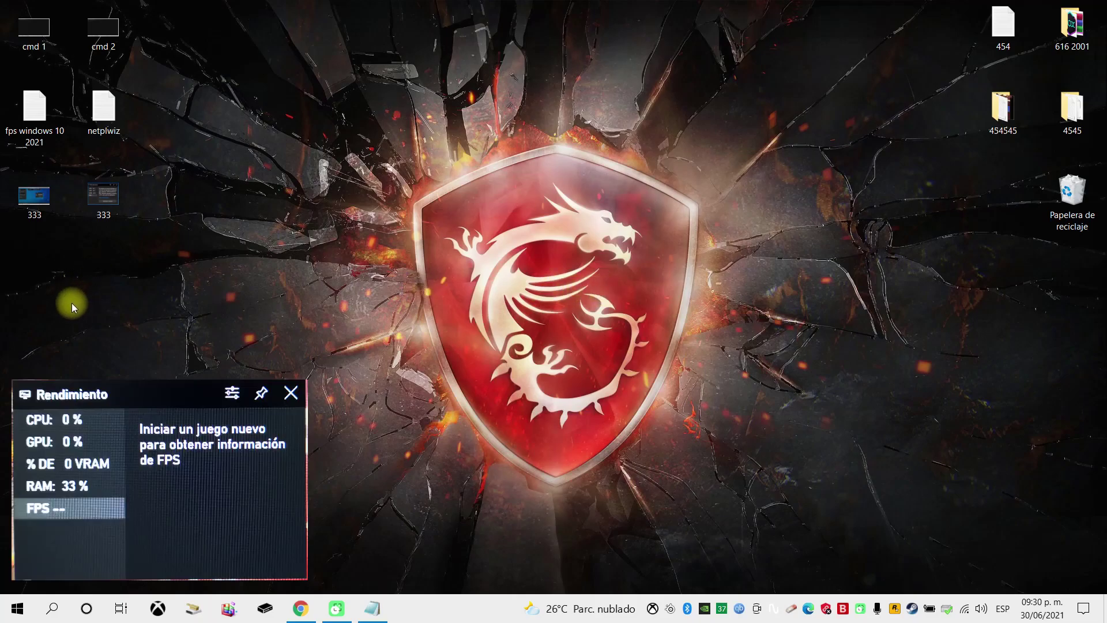
{"action": "left_click", "coordinate": [81, 275]}
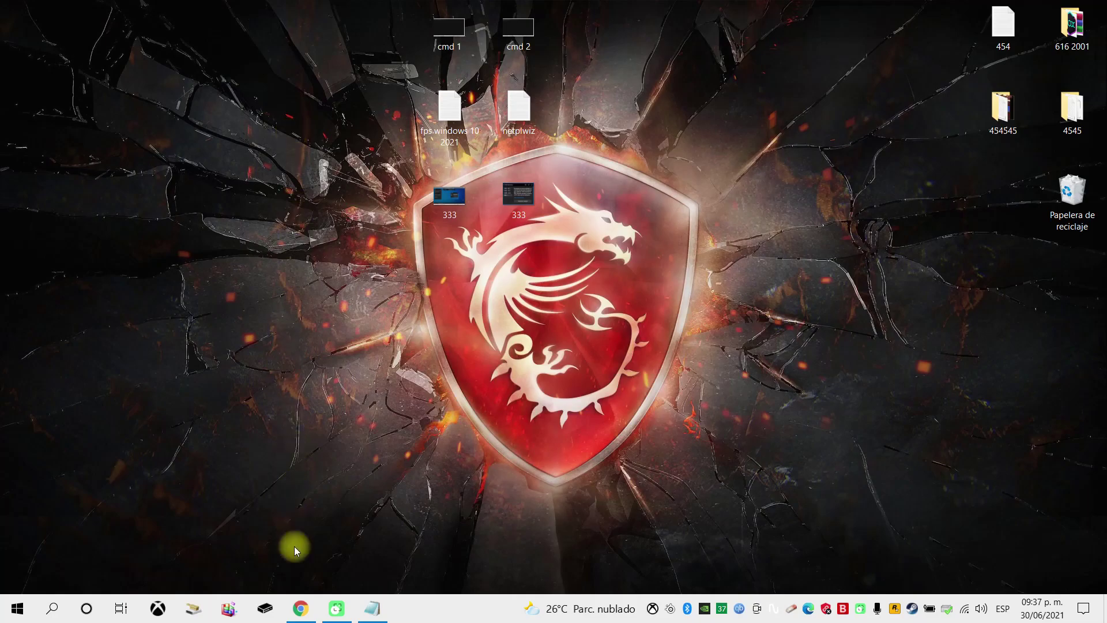
Step: Switch to Chrome to view the YouTube channel's uploaded videos, and minimize the browser
{"action": "left_click", "coordinate": [301, 608]}
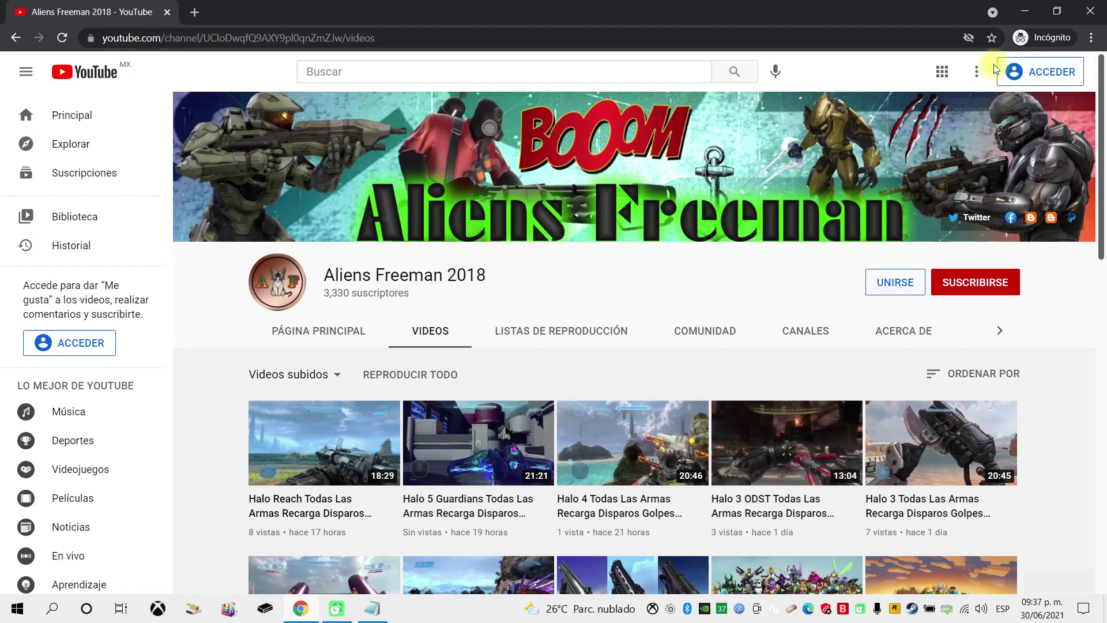
{"action": "left_click", "coordinate": [1025, 11]}
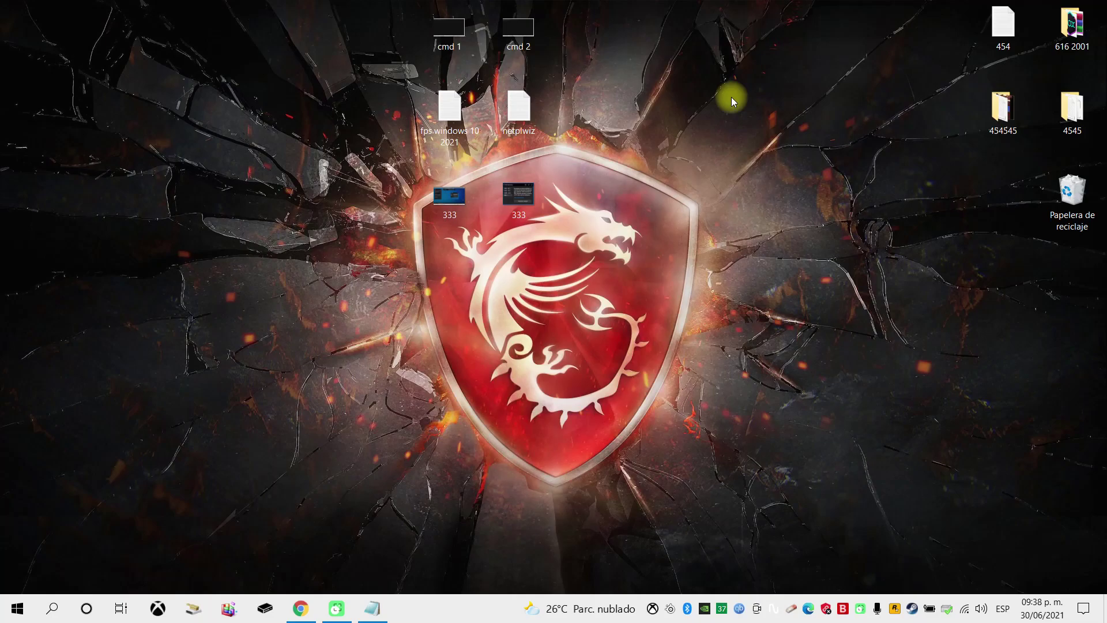